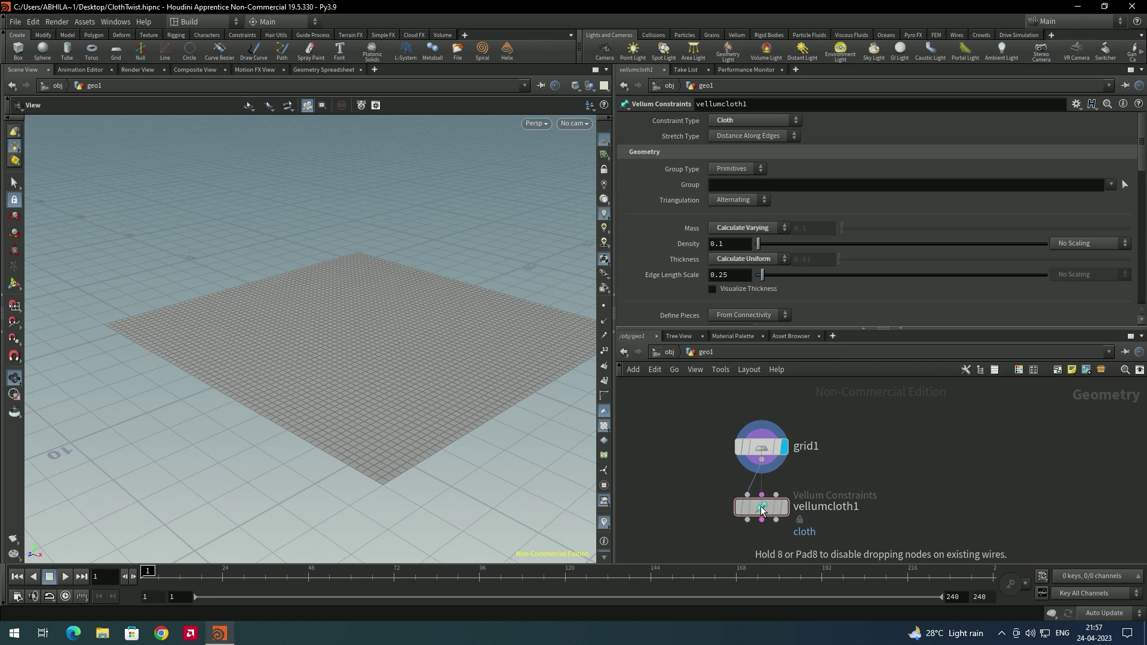
Step: Wire grid1 into vellumcloth1, then start adding a node from the constraints node
{"action": "key", "text": "l"}
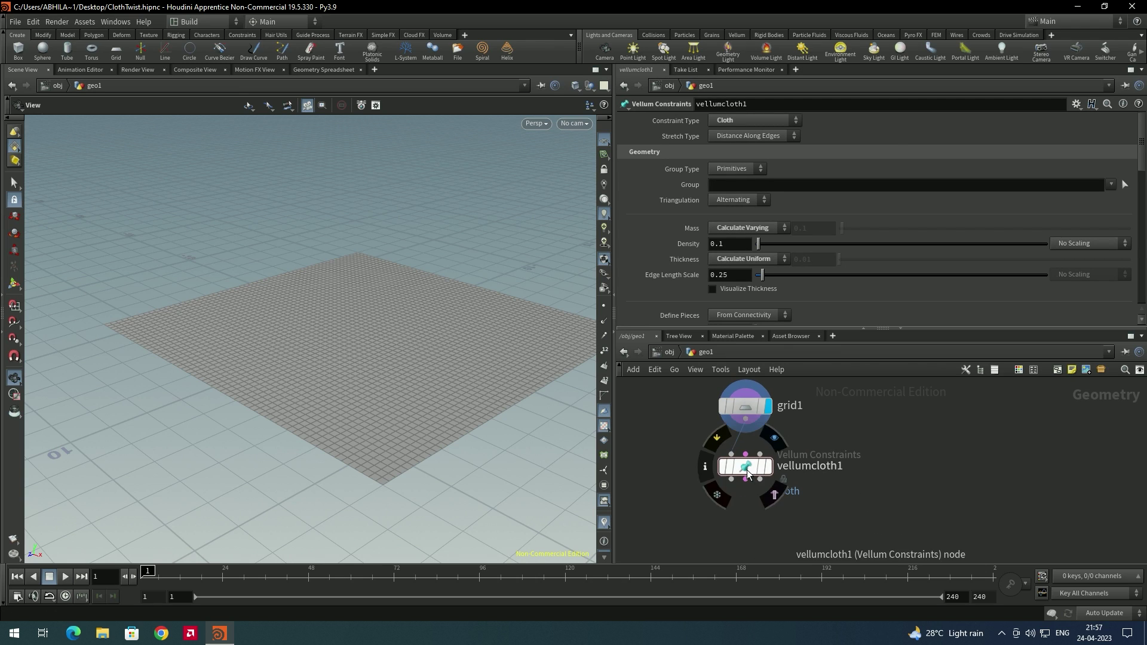
{"action": "left_click", "coordinate": [731, 479]}
{"action": "key", "text": "Tab"}
Step: Add a Vellum Solver (vellumso) wired beneath vellumcloth1
{"action": "type", "text": "vellumso"}
{"action": "key", "text": "Return"}
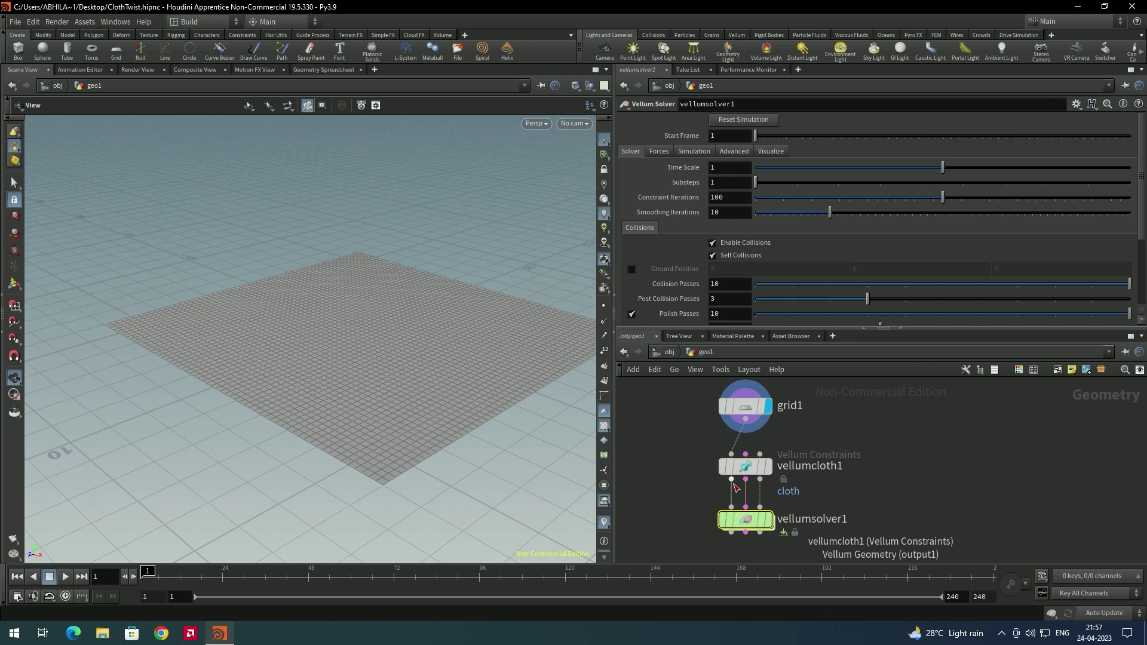
{"action": "scroll", "coordinate": [776, 499], "scroll_direction": "up", "scroll_amount": 1}
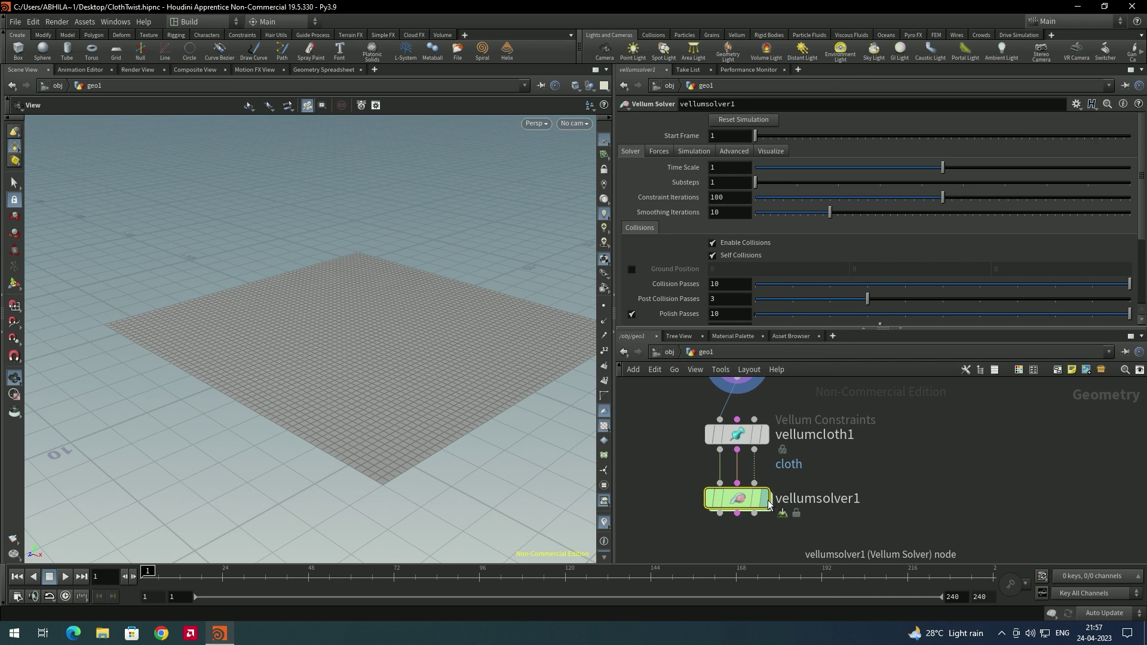
Step: Display vellumsolver1's output, play the cloth simulation, and rewind to frame 1
{"action": "left_click", "coordinate": [765, 504]}
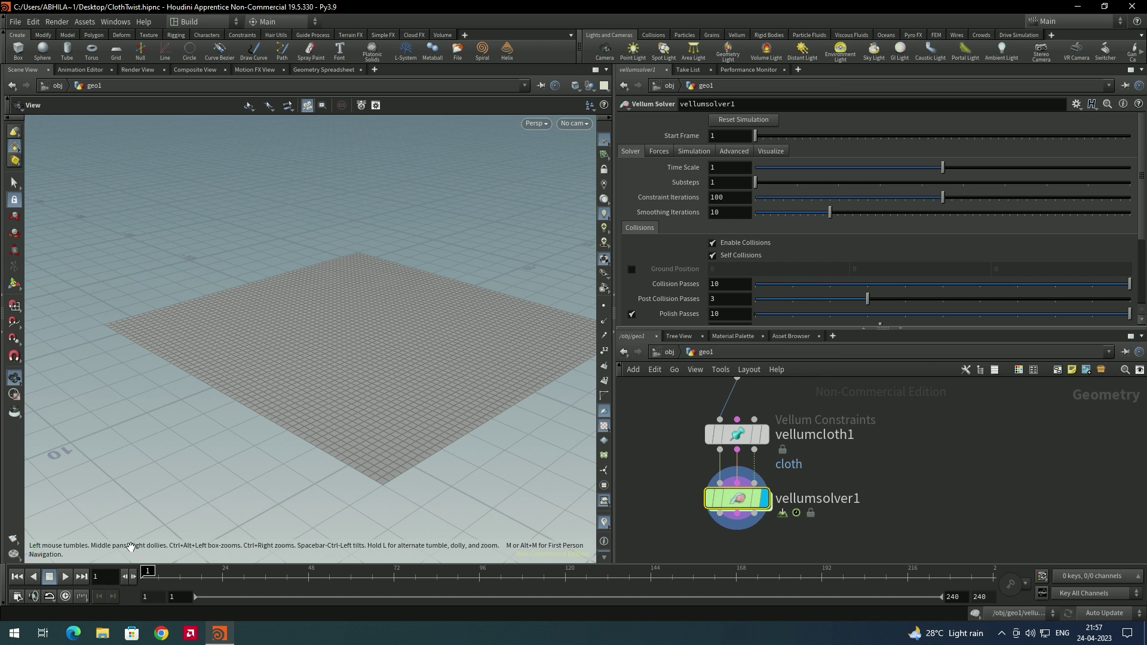
{"action": "left_click", "coordinate": [65, 577]}
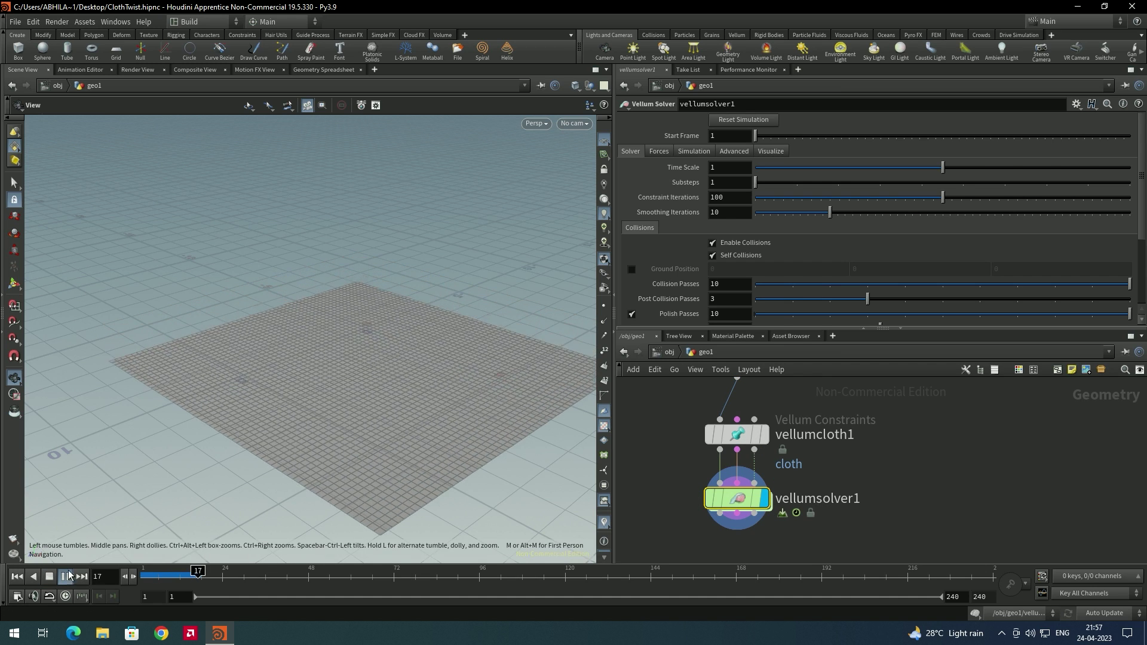
{"action": "left_click", "coordinate": [17, 576]}
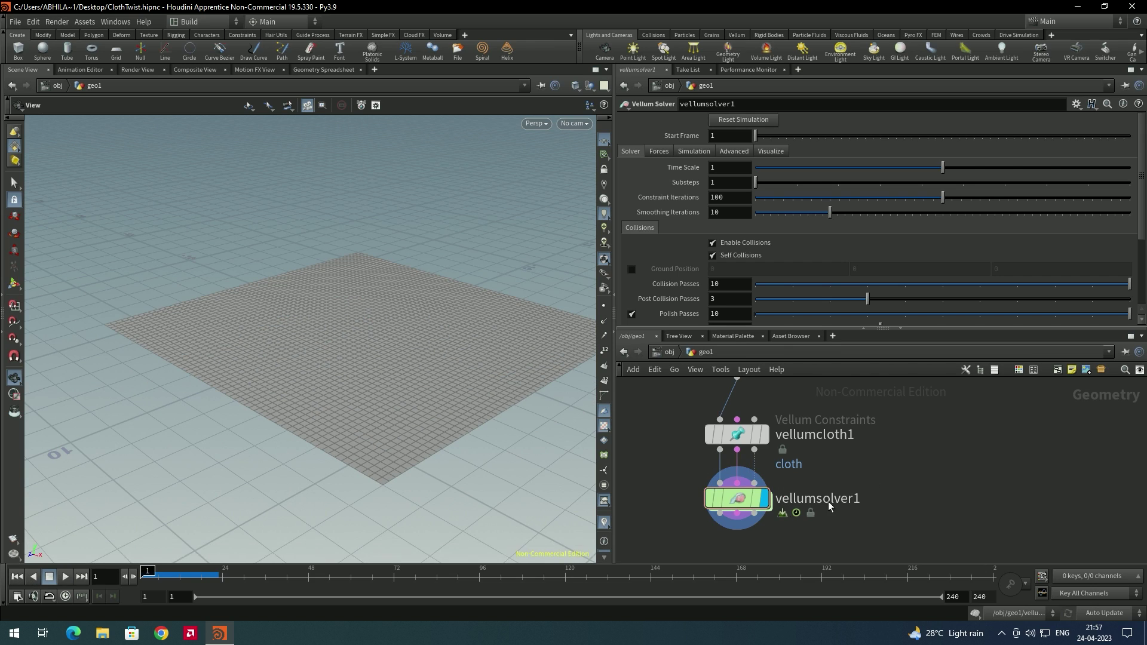
Step: Set vellumsolver1's Gravity Y to 0 and dive inside to its FORCE/SOURCE network
{"action": "left_click", "coordinate": [659, 151]}
{"action": "left_click", "coordinate": [915, 173]}
{"action": "type", "text": "0"}
{"action": "key", "text": "Return"}
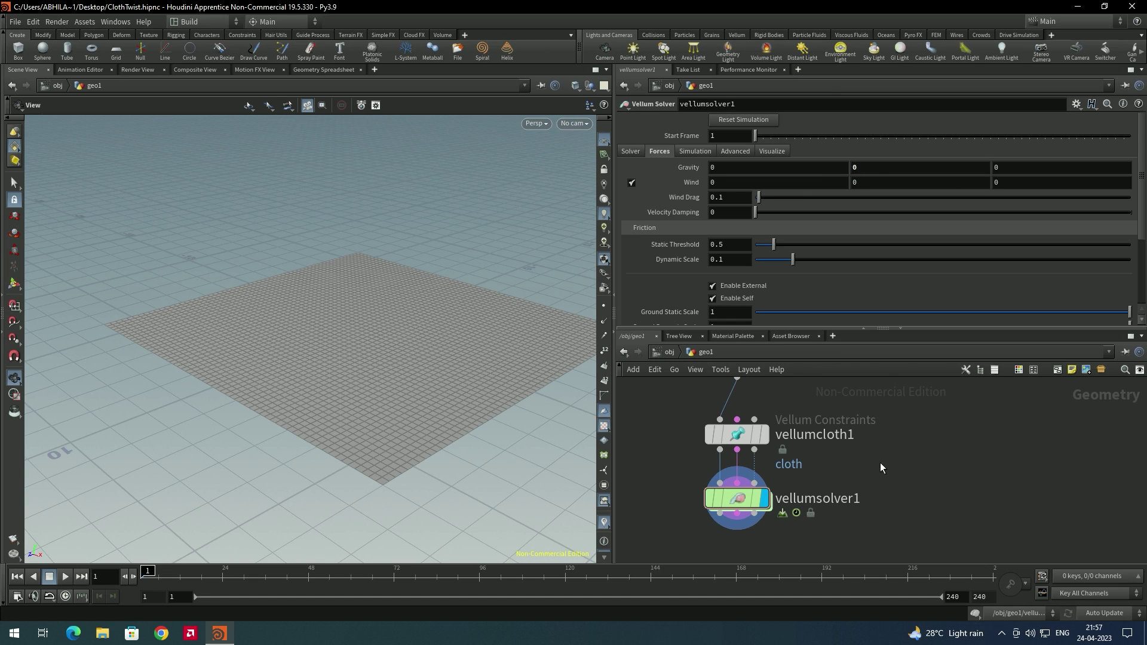
{"action": "mouse_move", "coordinate": [742, 505]}
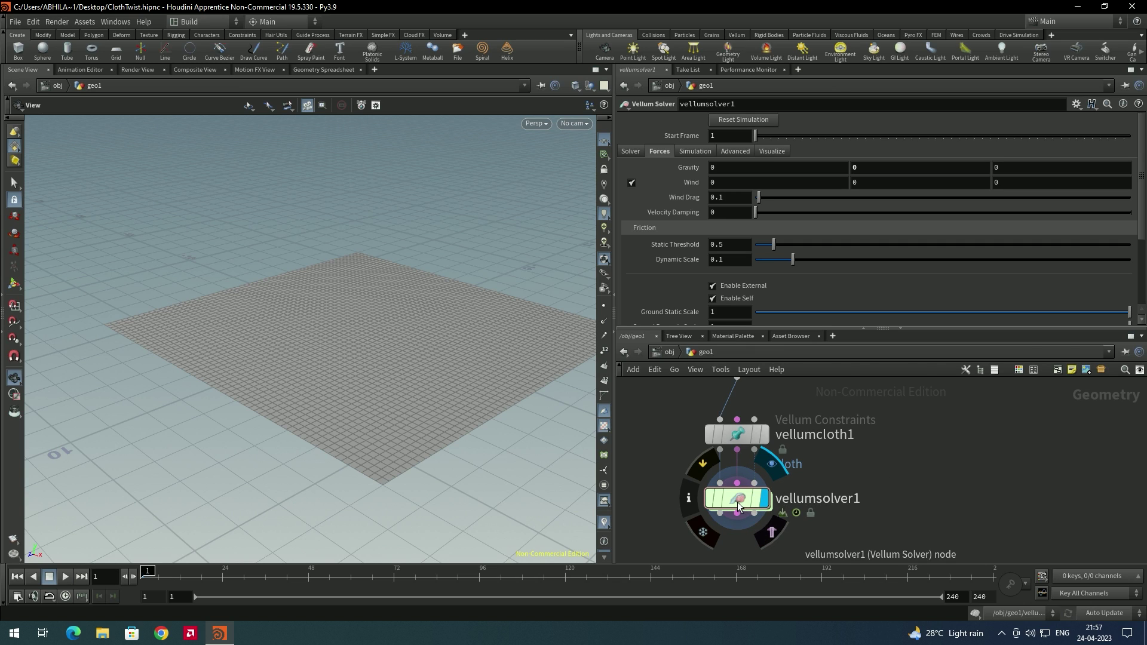
{"action": "double_click", "coordinate": [739, 506]}
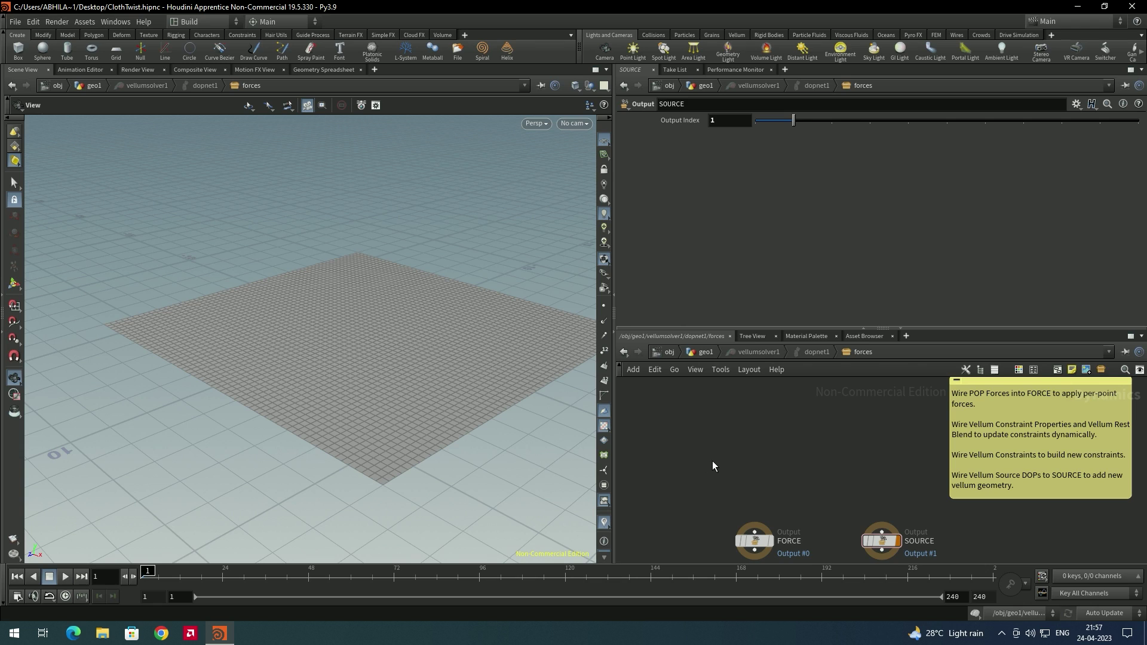
Step: Add a POP Axis Force (popa) wired into the FORCE output
{"action": "key", "text": "Tab"}
{"action": "type", "text": "popa"}
{"action": "key", "text": "Down"}
{"action": "key", "text": "Down"}
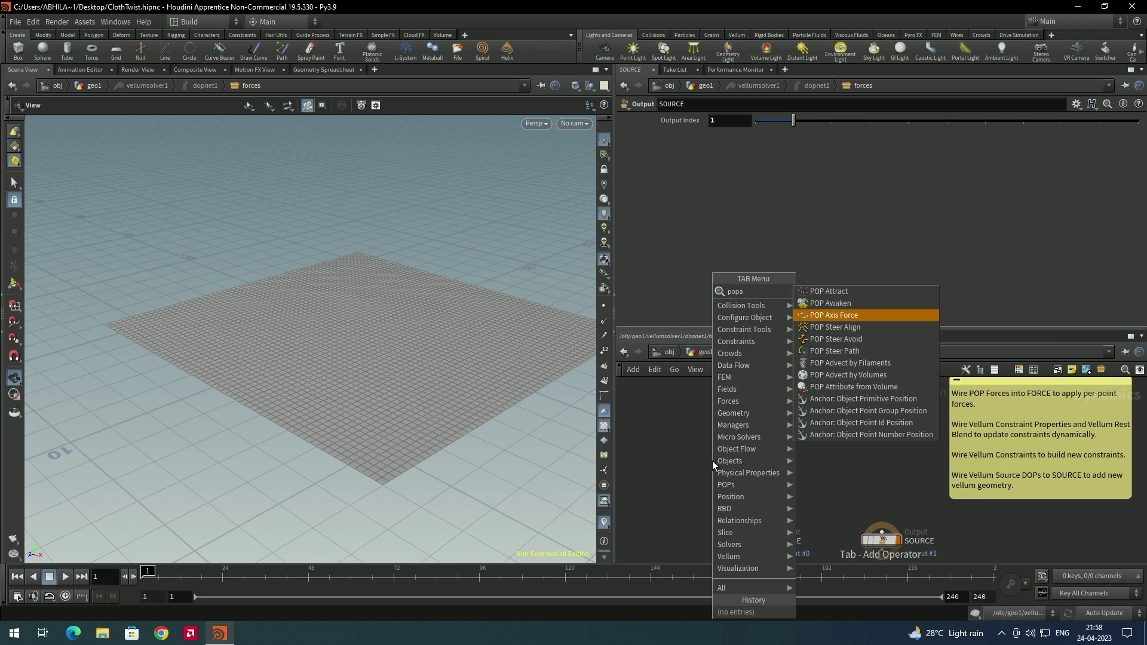
{"action": "key", "text": "Return"}
{"action": "left_click", "coordinate": [755, 468]}
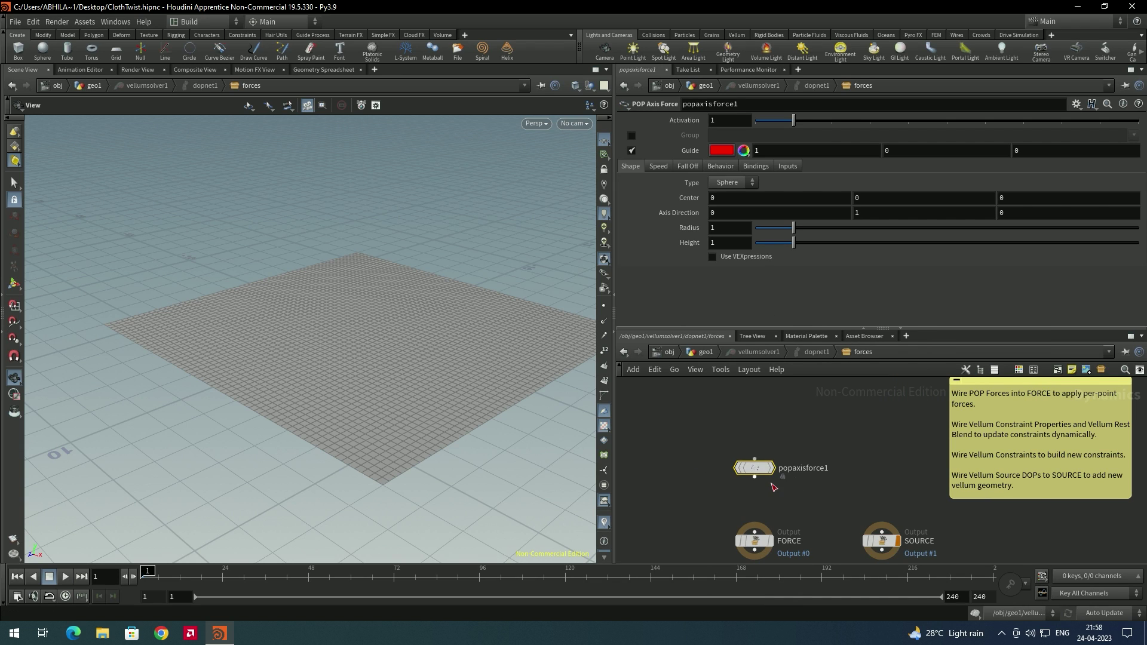
{"action": "scroll", "coordinate": [838, 499], "scroll_direction": "up", "scroll_amount": 2}
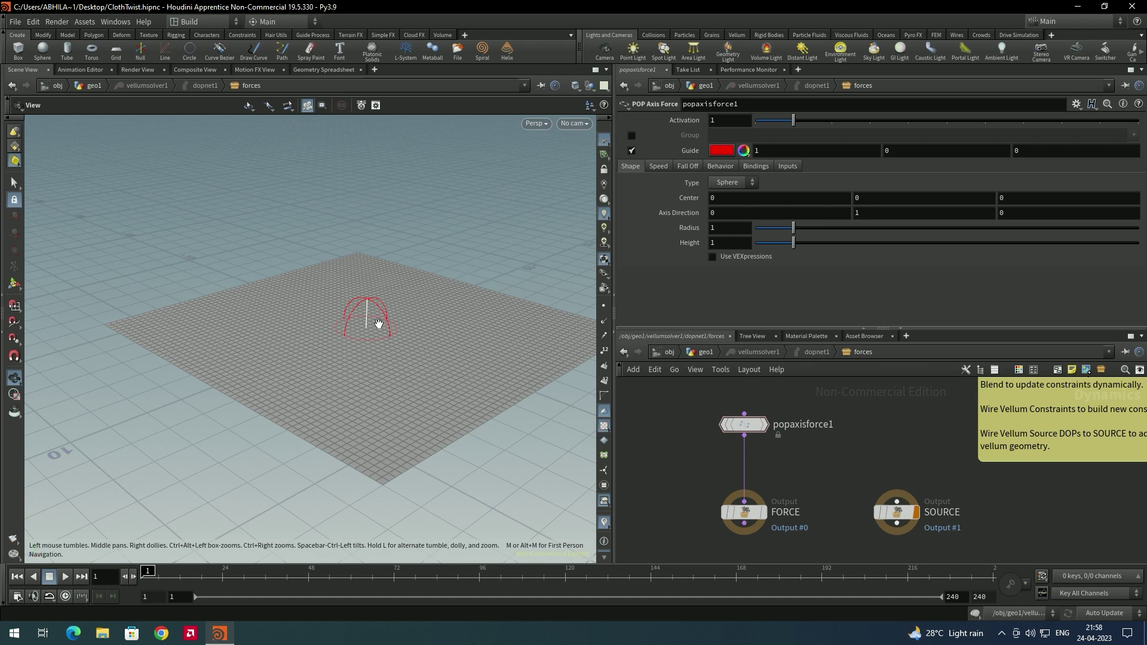
Step: Test-play the force, rewind, and select popaxisforce1 to view its sphere guide
{"action": "left_click", "coordinate": [67, 577]}
{"action": "mouse_move", "coordinate": [754, 432]}
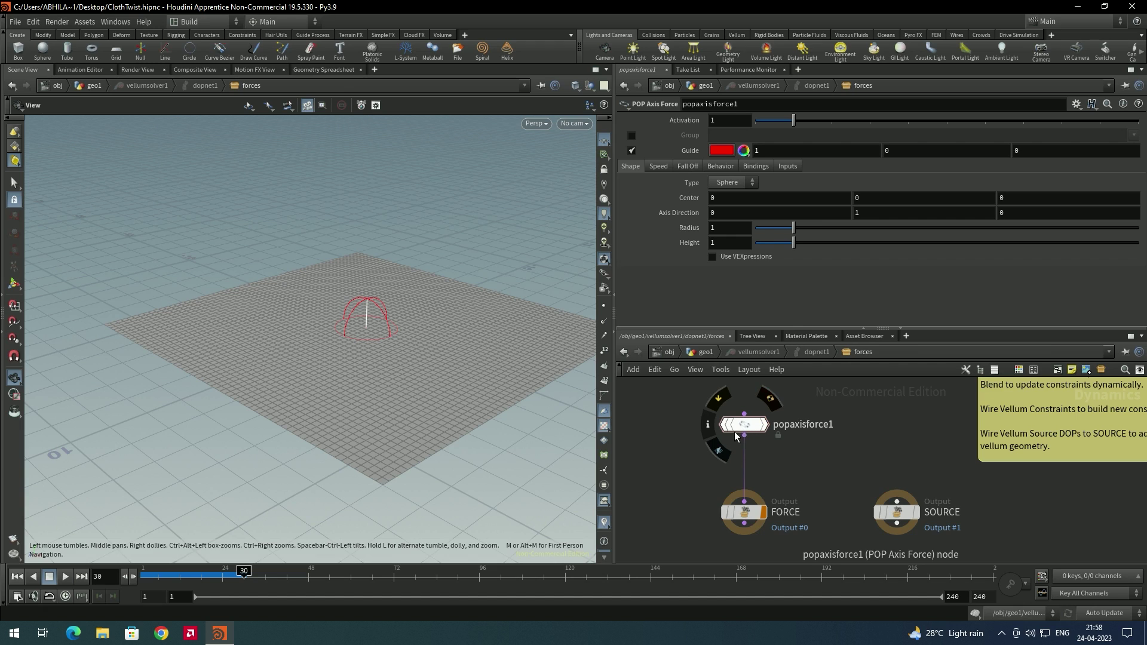
{"action": "left_click", "coordinate": [18, 577]}
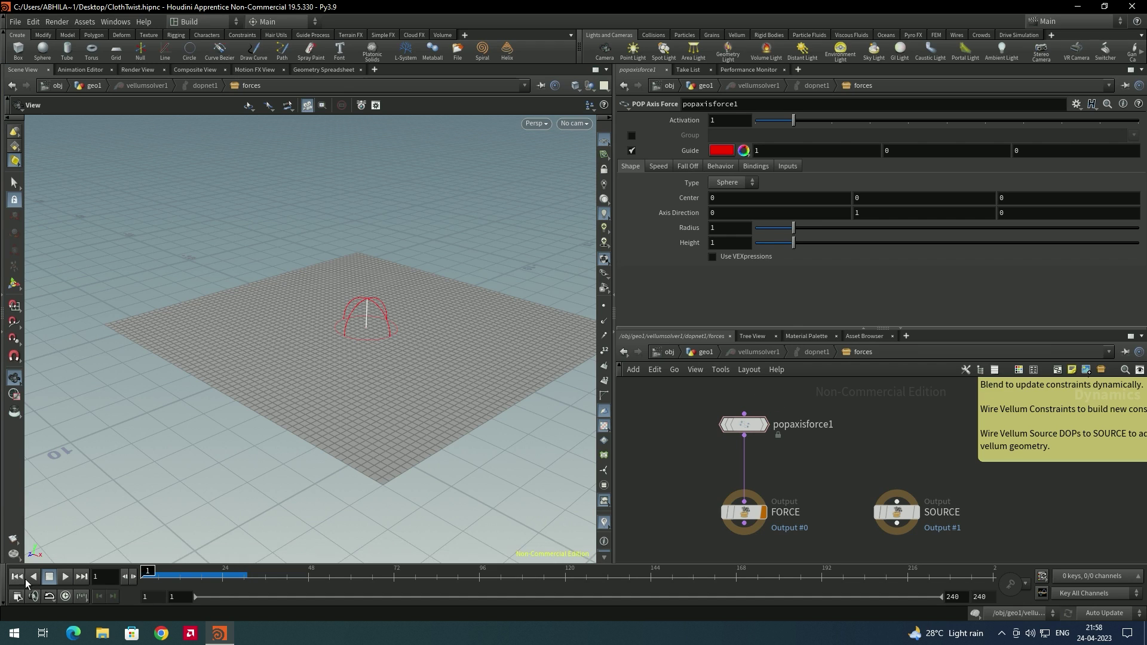
{"action": "left_click", "coordinate": [743, 425]}
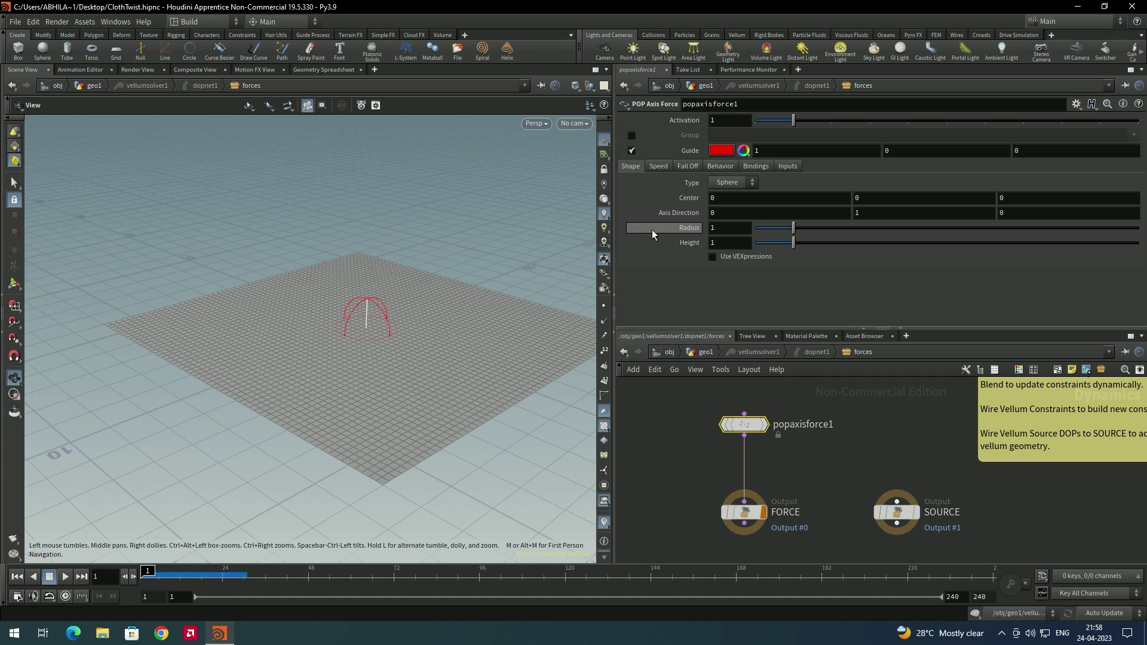
{"action": "scroll", "coordinate": [370, 313], "scroll_direction": "up", "scroll_amount": 5}
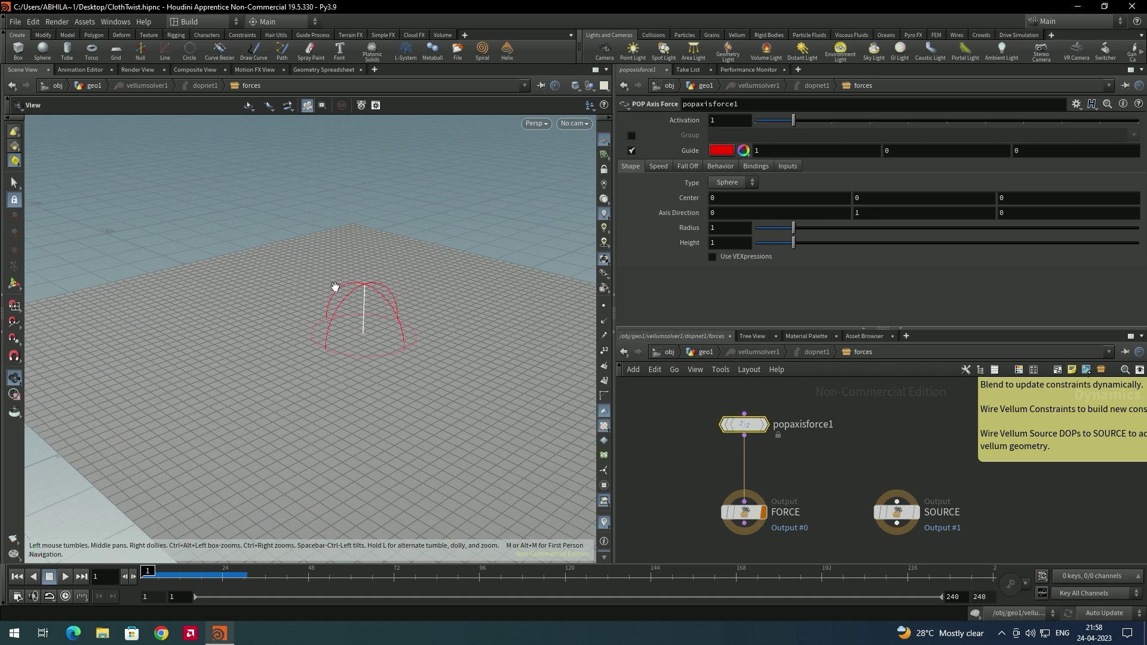
{"action": "left_click_drag", "start_coordinate": [365, 352], "coordinate": [403, 309]}
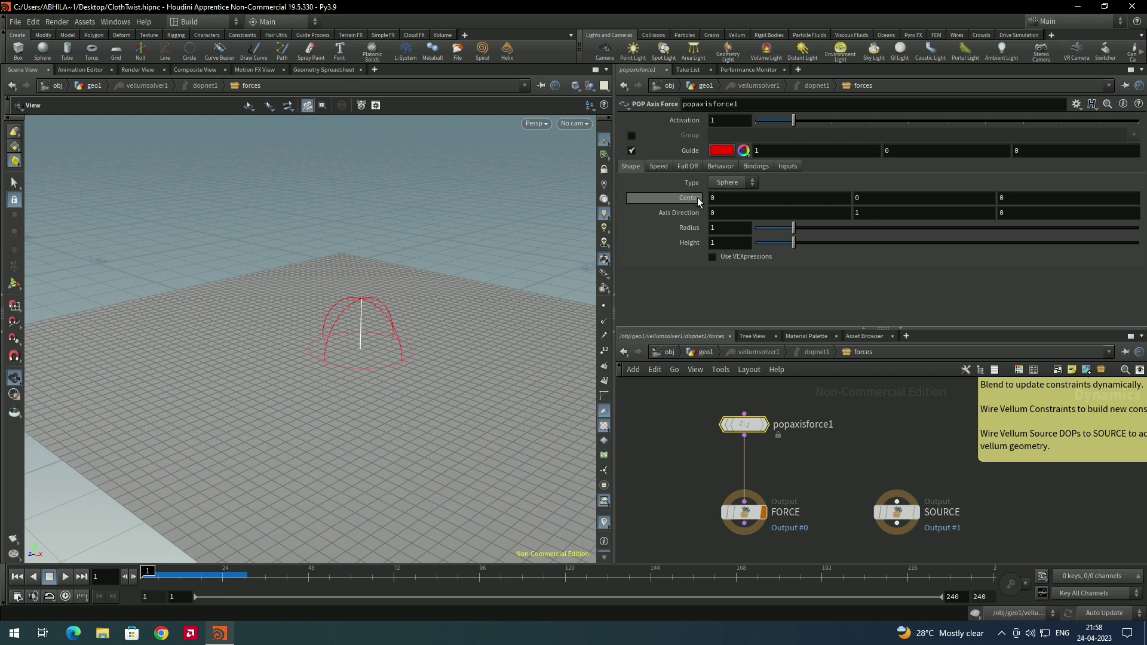
Step: Change popaxisforce1's shape to Torus and widen its radius
{"action": "left_click", "coordinate": [733, 182]}
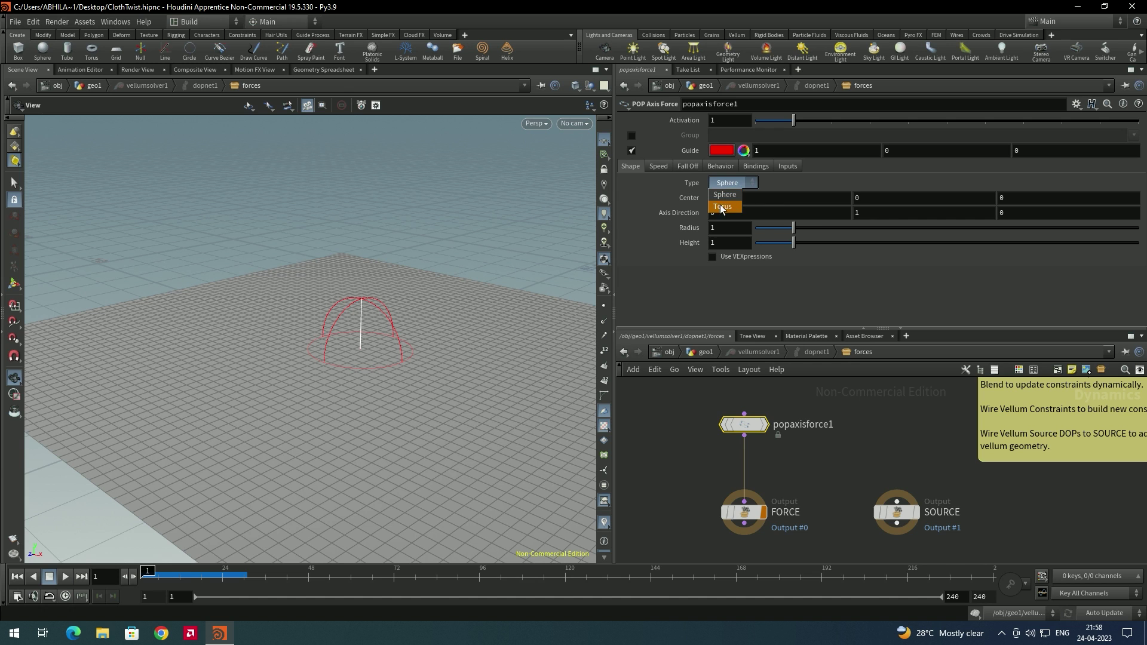
{"action": "left_click", "coordinate": [724, 206]}
{"action": "left_click_drag", "start_coordinate": [382, 343], "coordinate": [410, 321]}
{"action": "mouse_move", "coordinate": [794, 228]}
{"action": "left_mouse_down"}
{"action": "mouse_move", "coordinate": [810, 231]}
{"action": "mouse_move", "coordinate": [810, 246]}
{"action": "mouse_move", "coordinate": [786, 249]}
{"action": "left_mouse_up"}
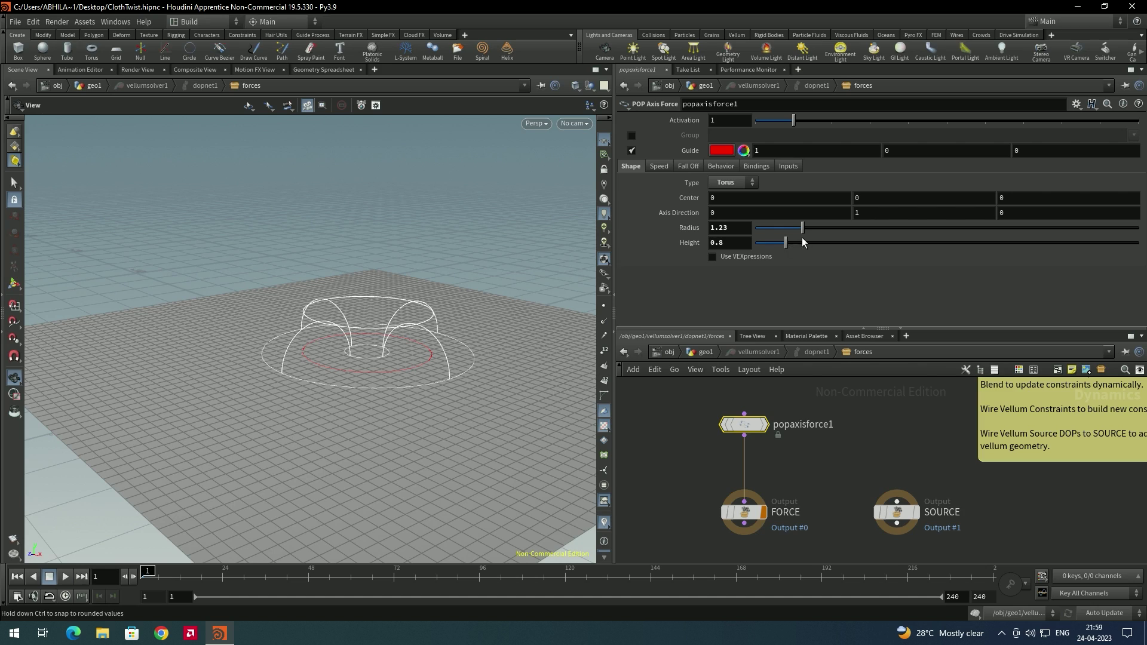
Step: Set Lift Speed 2.68, Suction Speed 1.61 and Orbit Speed 1.7
{"action": "left_click", "coordinate": [660, 166]}
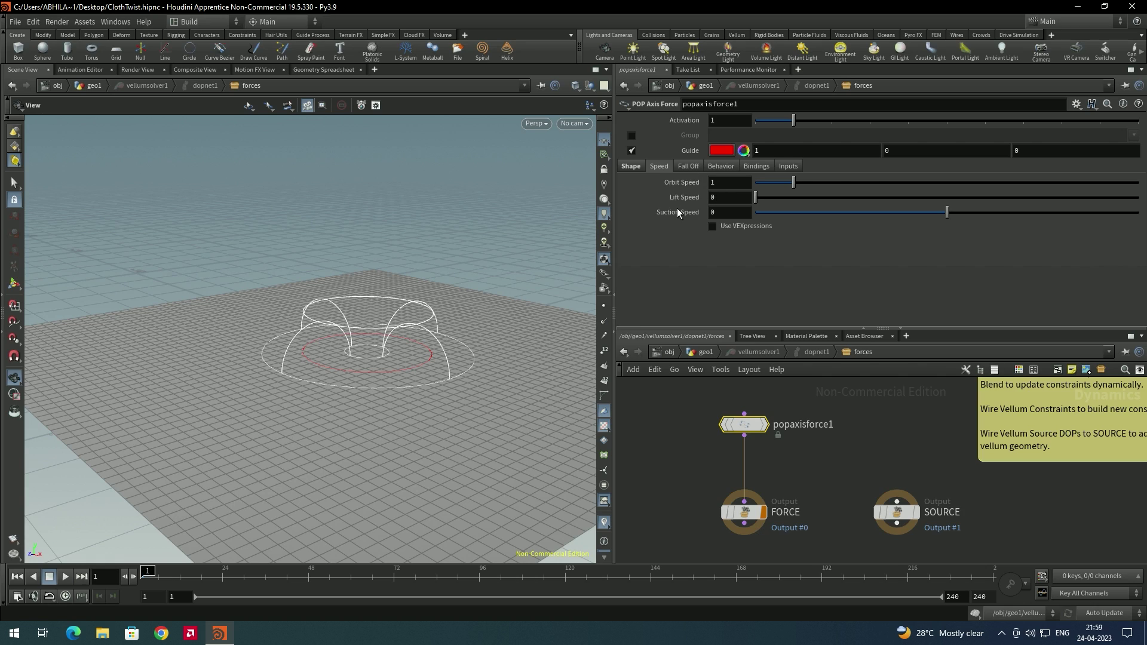
{"action": "left_click_drag", "start_coordinate": [755, 198], "coordinate": [795, 207]}
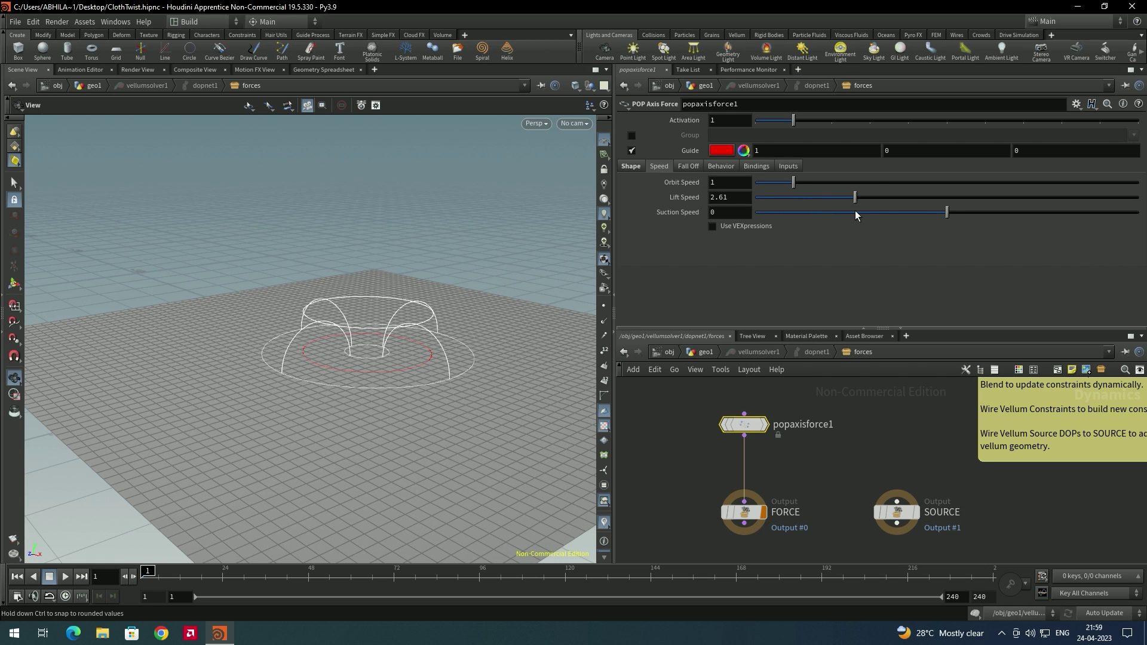
{"action": "left_click_drag", "start_coordinate": [858, 211], "coordinate": [859, 210]}
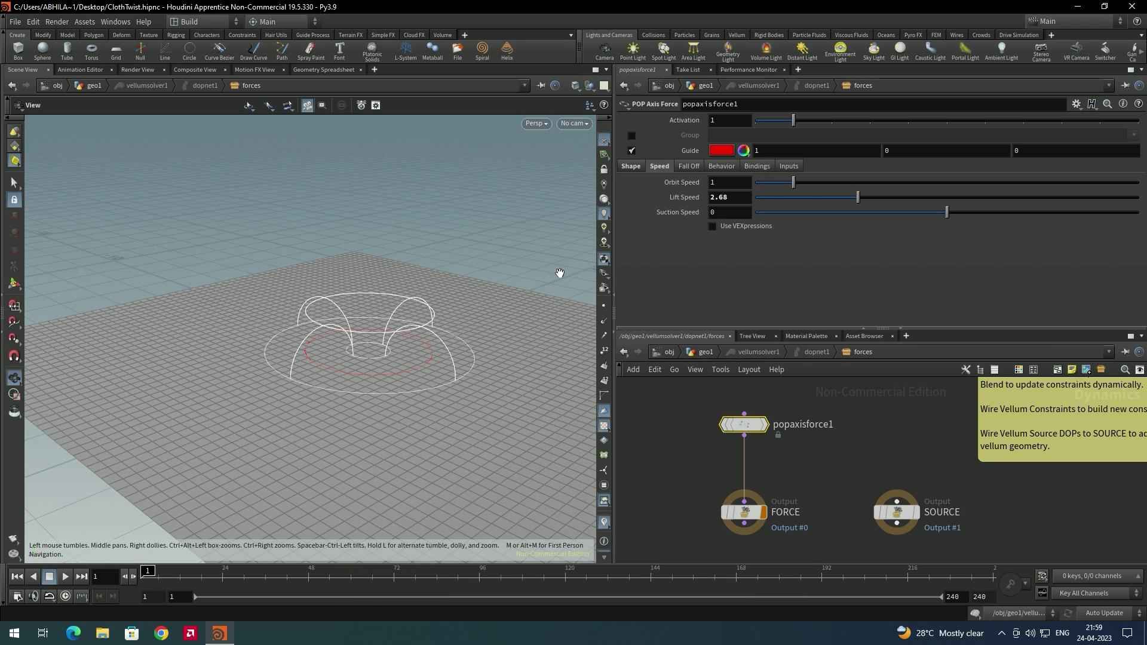
{"action": "mouse_move", "coordinate": [372, 327]}
{"action": "left_mouse_down"}
{"action": "mouse_move", "coordinate": [402, 314]}
{"action": "mouse_move", "coordinate": [370, 328]}
{"action": "left_mouse_up"}
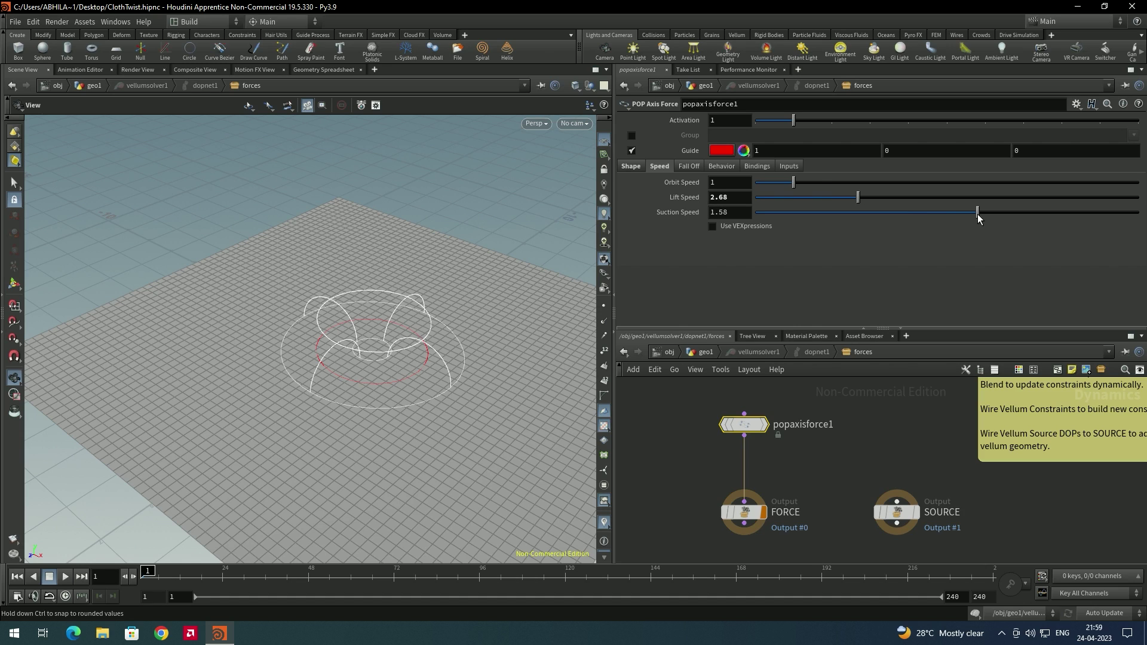
{"action": "left_click_drag", "start_coordinate": [978, 219], "coordinate": [980, 219]}
{"action": "left_click_drag", "start_coordinate": [794, 182], "coordinate": [828, 182]}
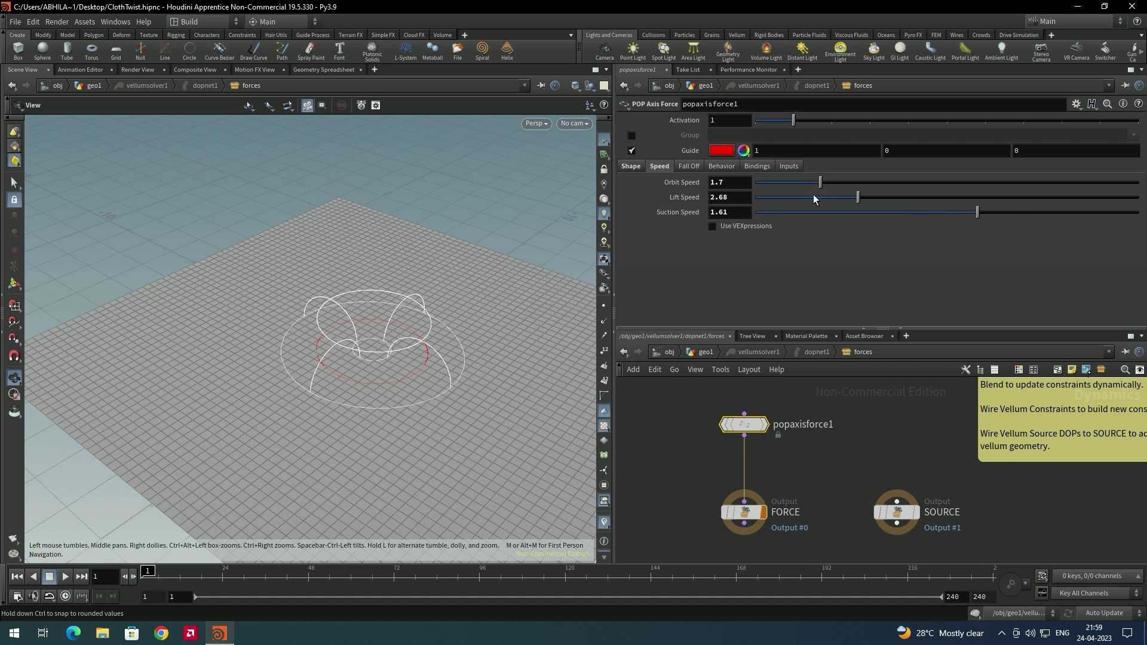
{"action": "scroll", "coordinate": [463, 311], "scroll_direction": "up", "scroll_amount": 10}
{"action": "scroll", "coordinate": [479, 271], "scroll_direction": "down", "scroll_amount": 10}
Step: Play then reset the cloth, raise Lift Speed to 2.87, and show the Fall Off settings
{"action": "left_click", "coordinate": [66, 577]}
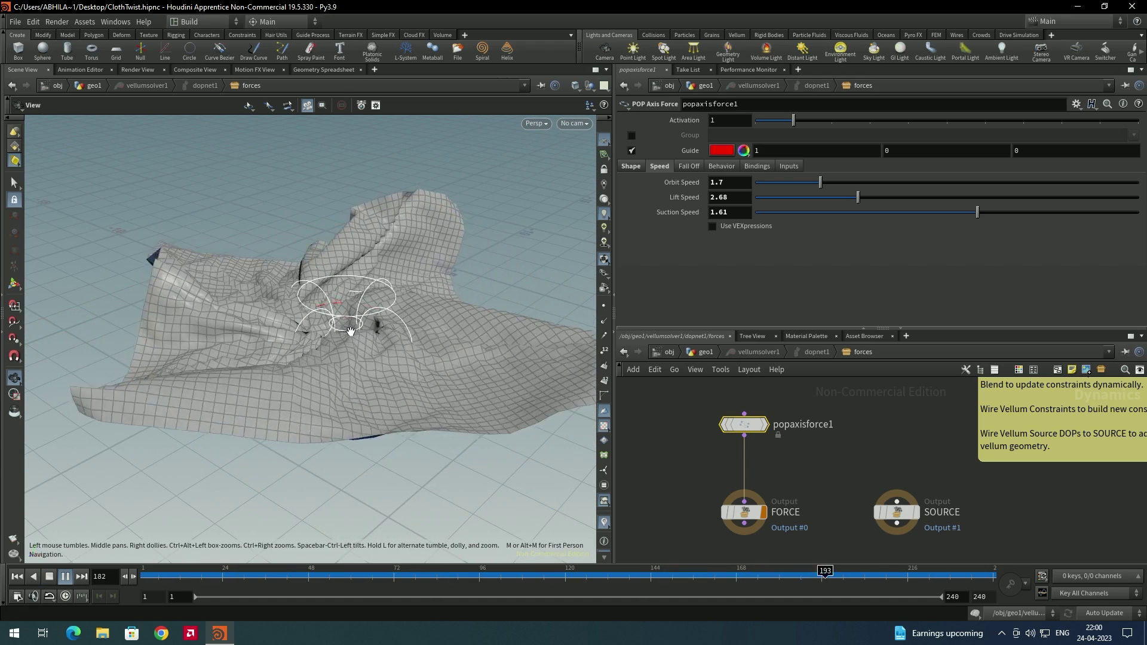
{"action": "key", "text": "ctrl+Up"}
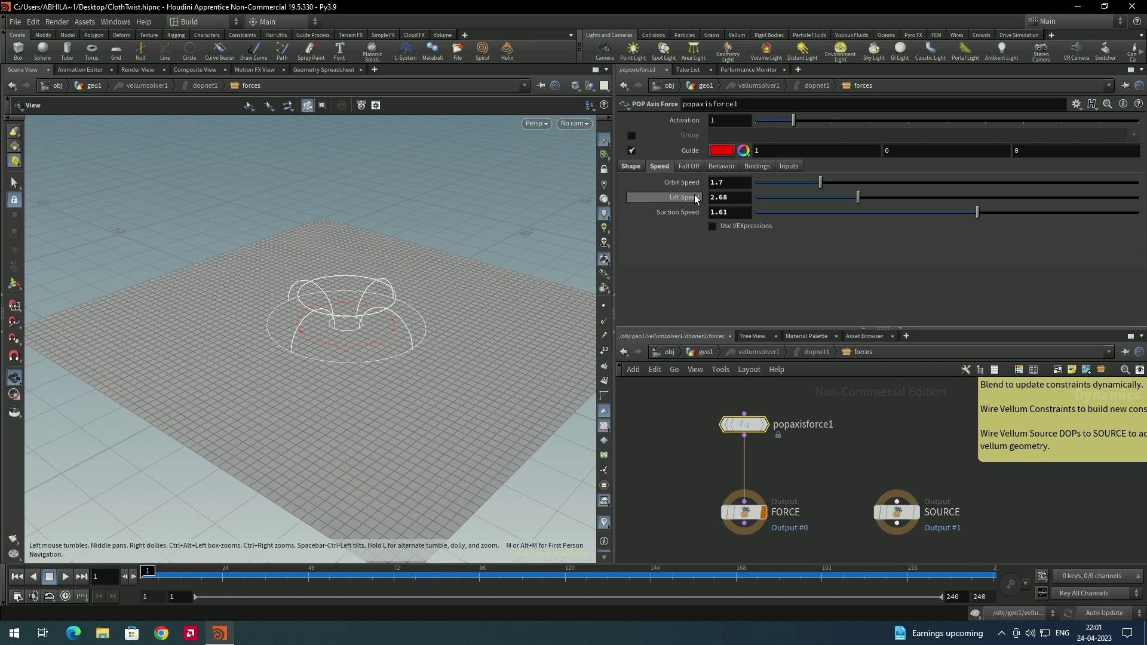
{"action": "left_click_drag", "start_coordinate": [857, 198], "coordinate": [865, 197]}
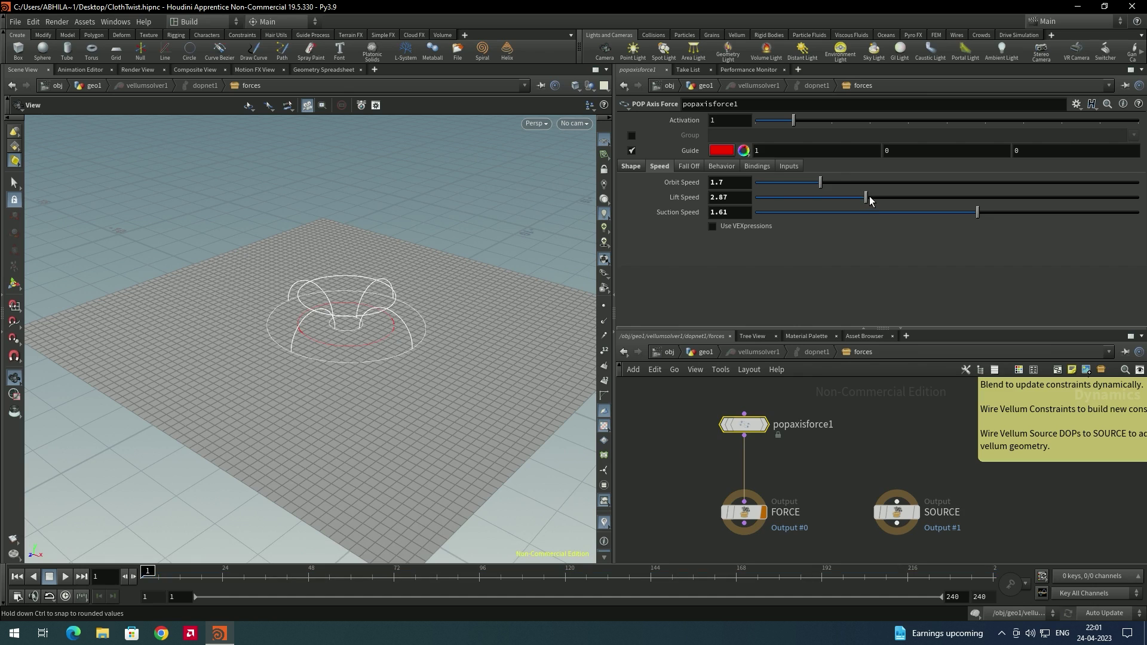
{"action": "left_click", "coordinate": [696, 168]}
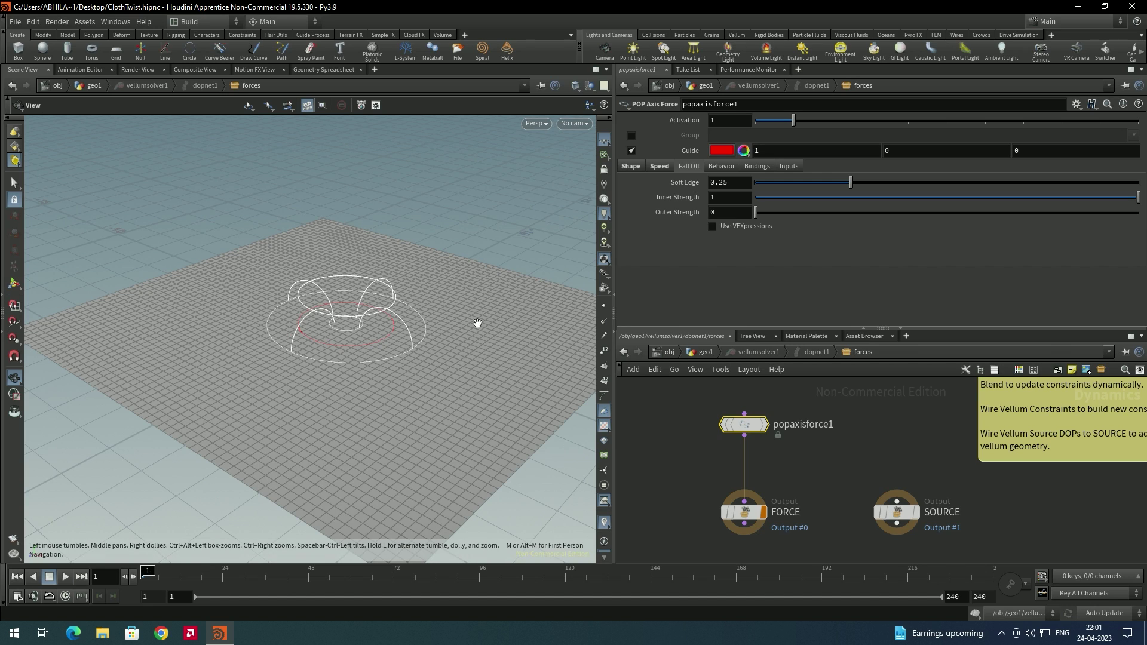
Step: Preview the cloth with Inner Strength at 0.158, then restore it to 1 and replay
{"action": "left_click_drag", "start_coordinate": [1131, 199], "coordinate": [946, 199]}
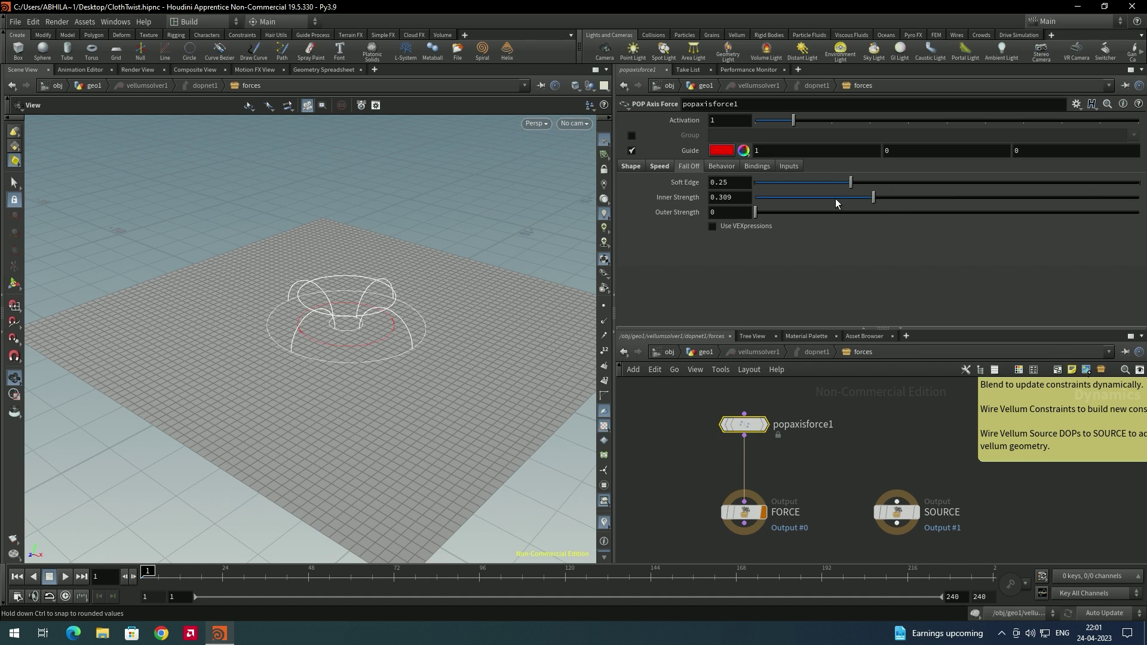
{"action": "left_click_drag", "start_coordinate": [816, 199], "coordinate": [815, 199]}
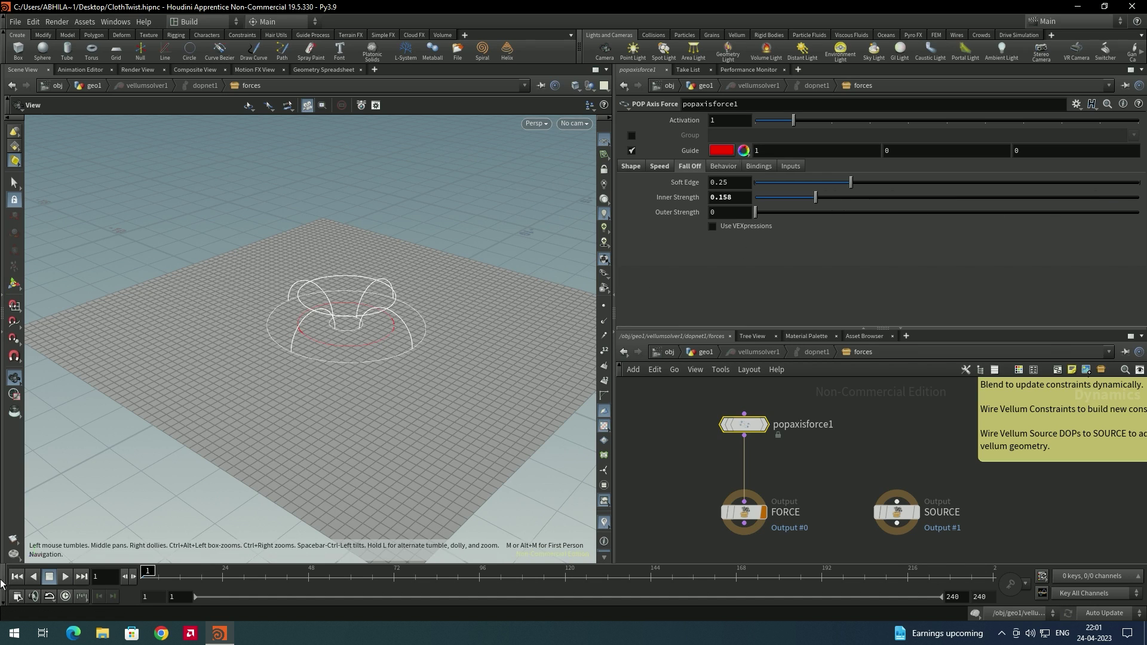
{"action": "left_click", "coordinate": [65, 576]}
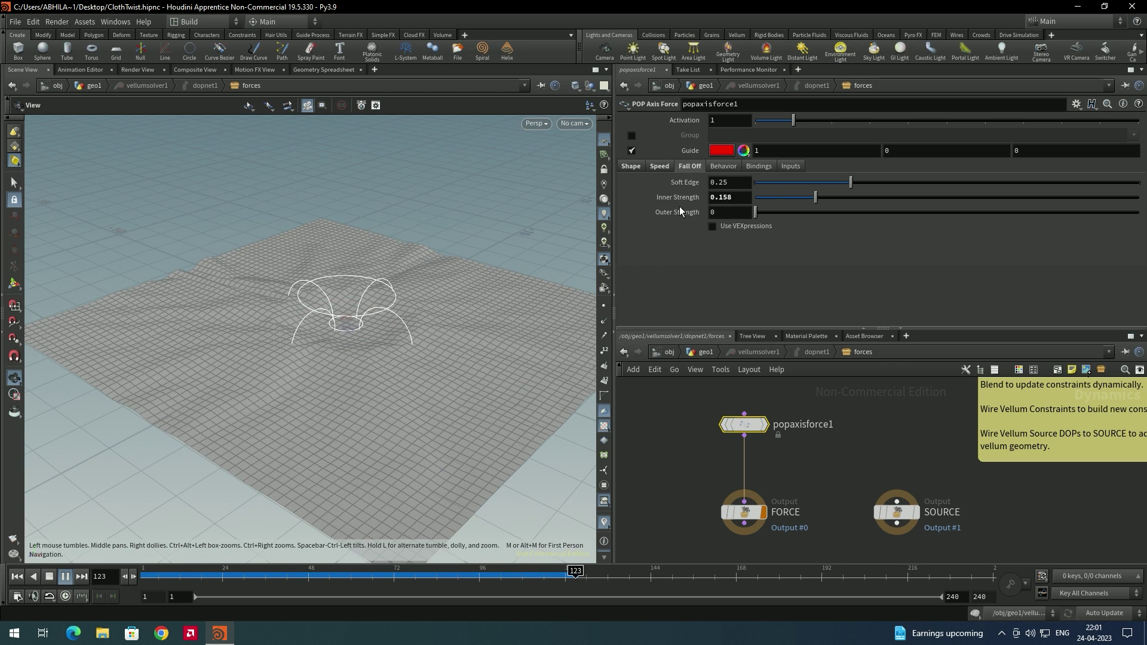
{"action": "key", "text": "Escape"}
{"action": "left_click_drag", "start_coordinate": [843, 197], "coordinate": [1138, 197]}
{"action": "left_click", "coordinate": [71, 578]}
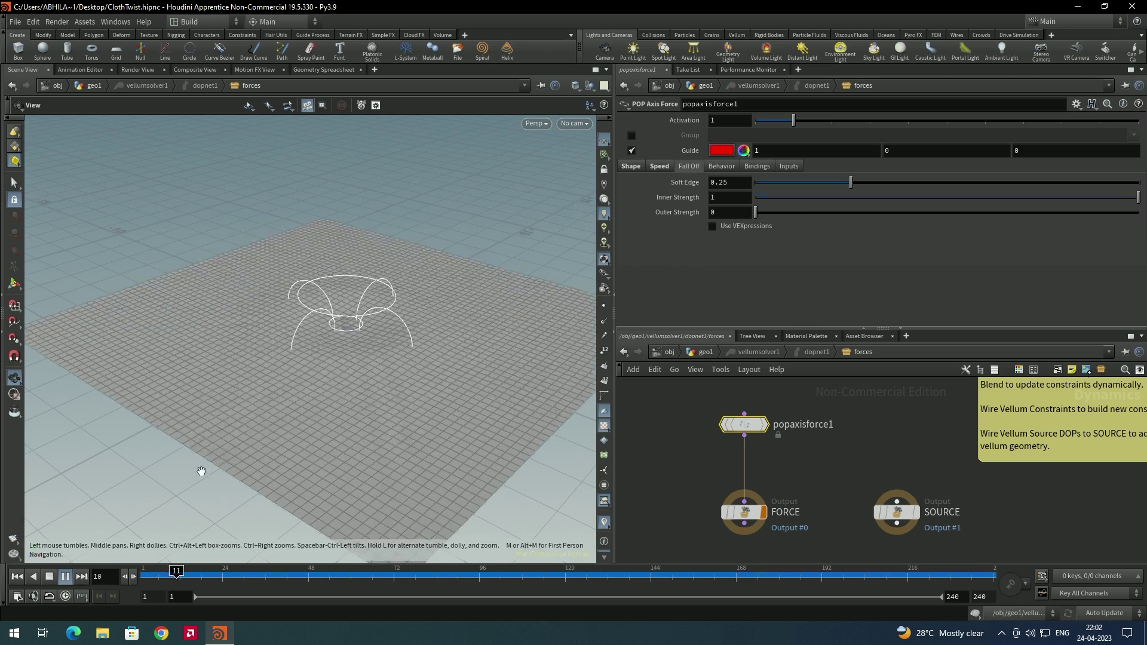
Step: Review the force's Behavior, Bindings and Speed tabs, switch Shape Type to Sphere, and play
{"action": "left_click", "coordinate": [736, 166]}
{"action": "left_click", "coordinate": [757, 167]}
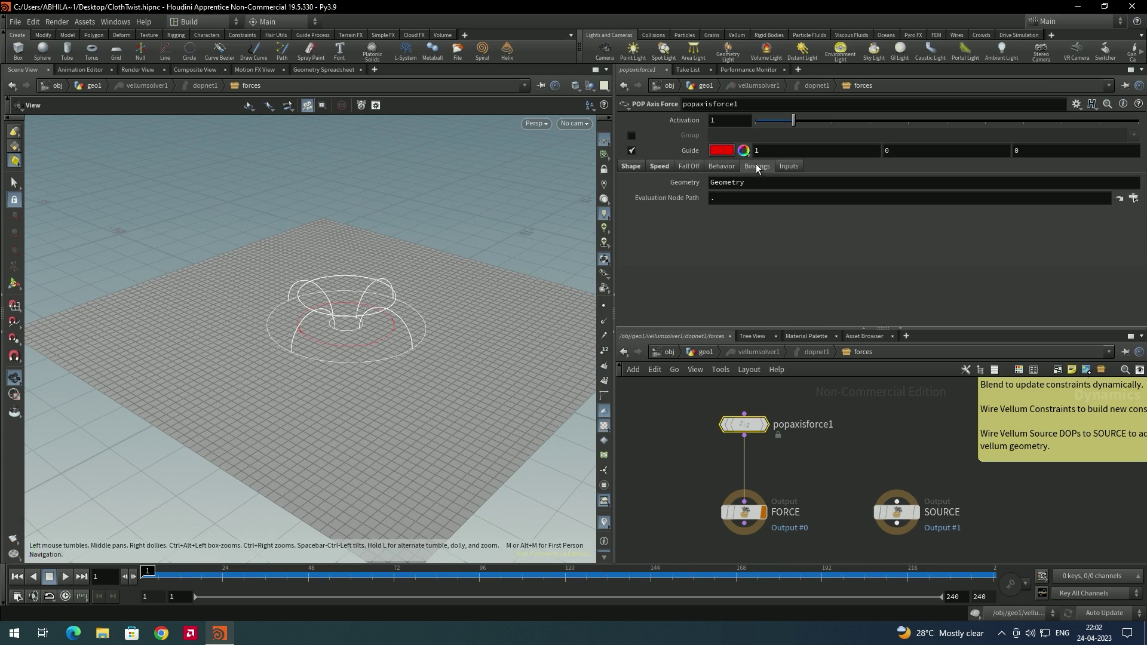
{"action": "left_click", "coordinate": [660, 166]}
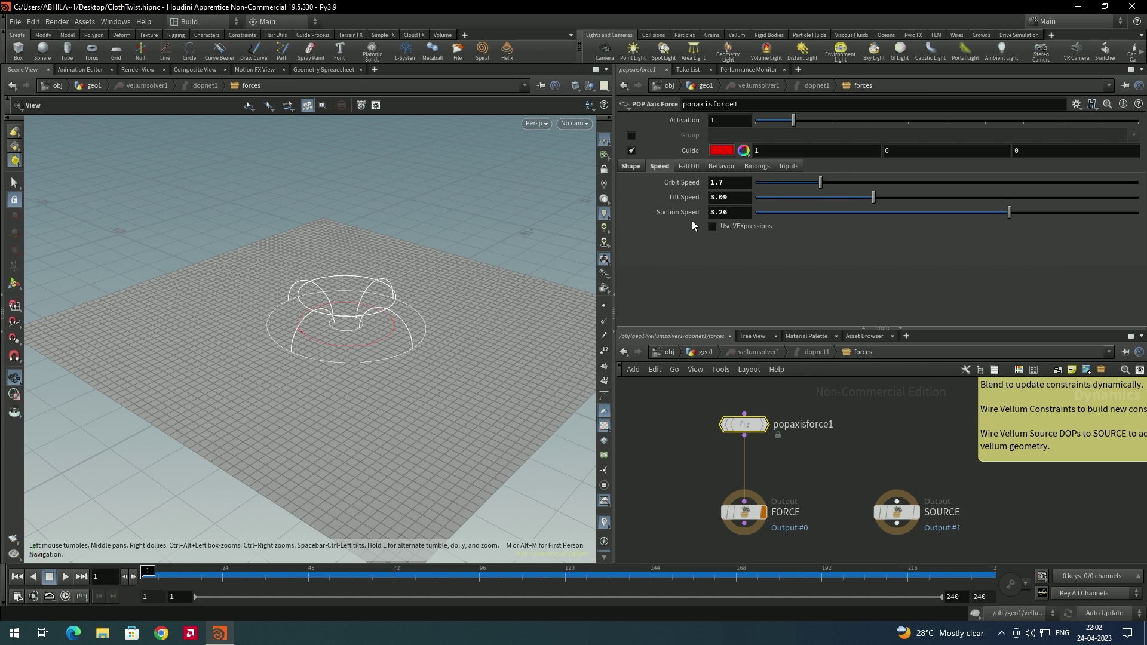
{"action": "left_click", "coordinate": [632, 167]}
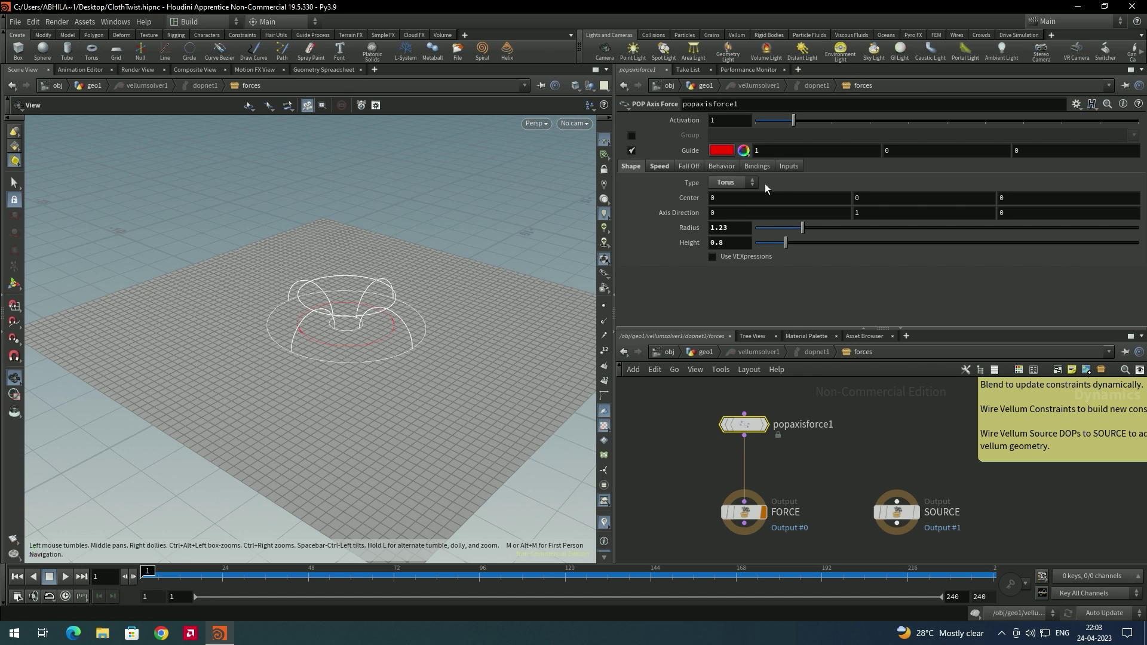
{"action": "left_click", "coordinate": [725, 183]}
{"action": "left_click", "coordinate": [720, 197]}
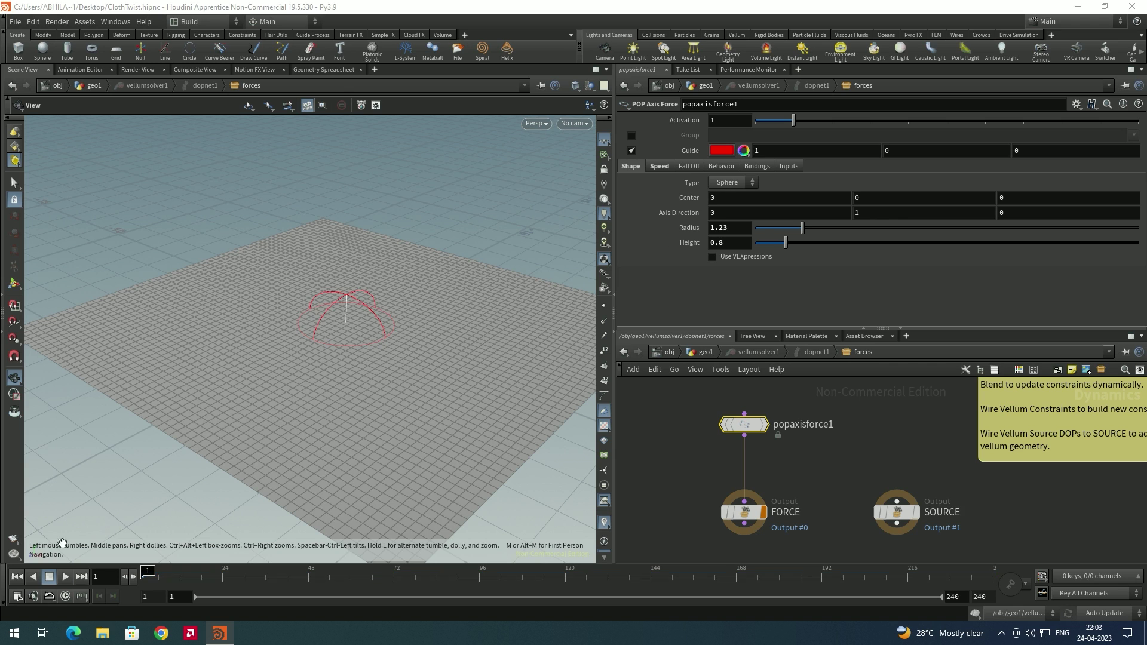
{"action": "left_click", "coordinate": [65, 576]}
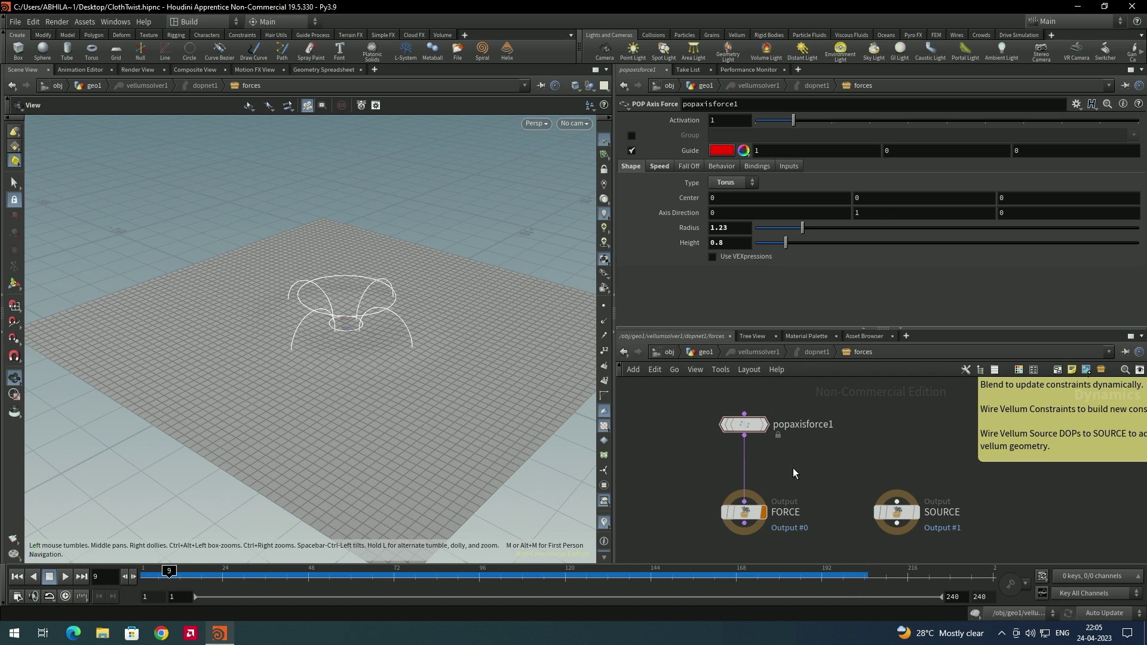
Step: Add vellumpostprocess1 after vellumsolver1 with Catmull-Clark subdivision, then play and rewind to frame 1
{"action": "left_click", "coordinate": [622, 353]}
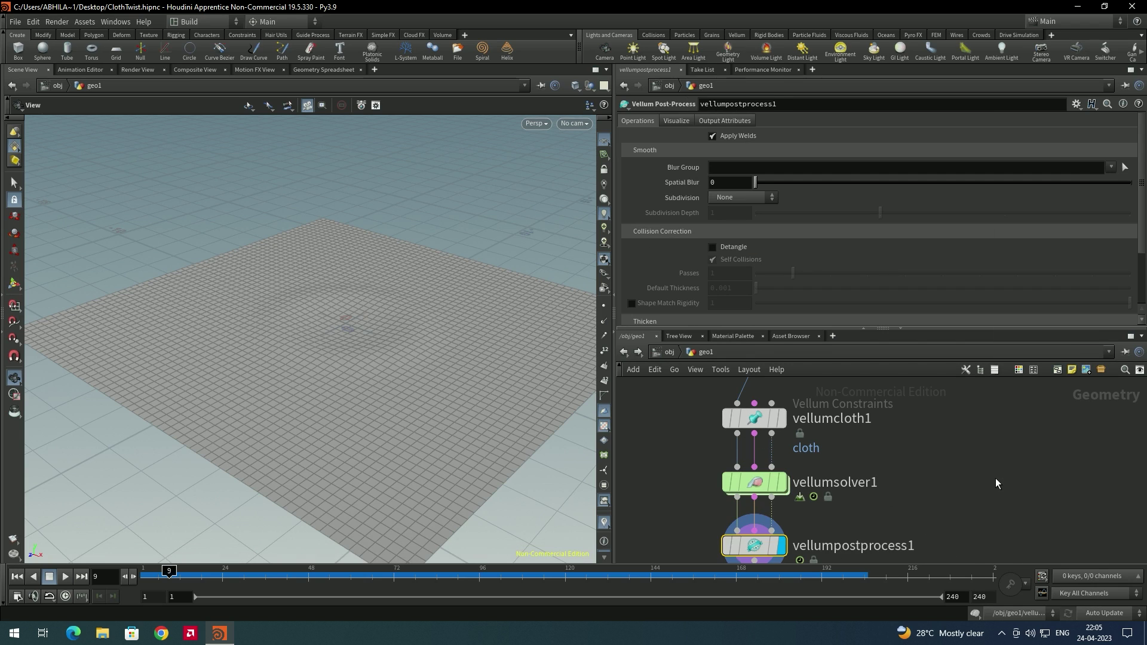
{"action": "middle_click_drag", "start_coordinate": [930, 472], "coordinate": [940, 434]}
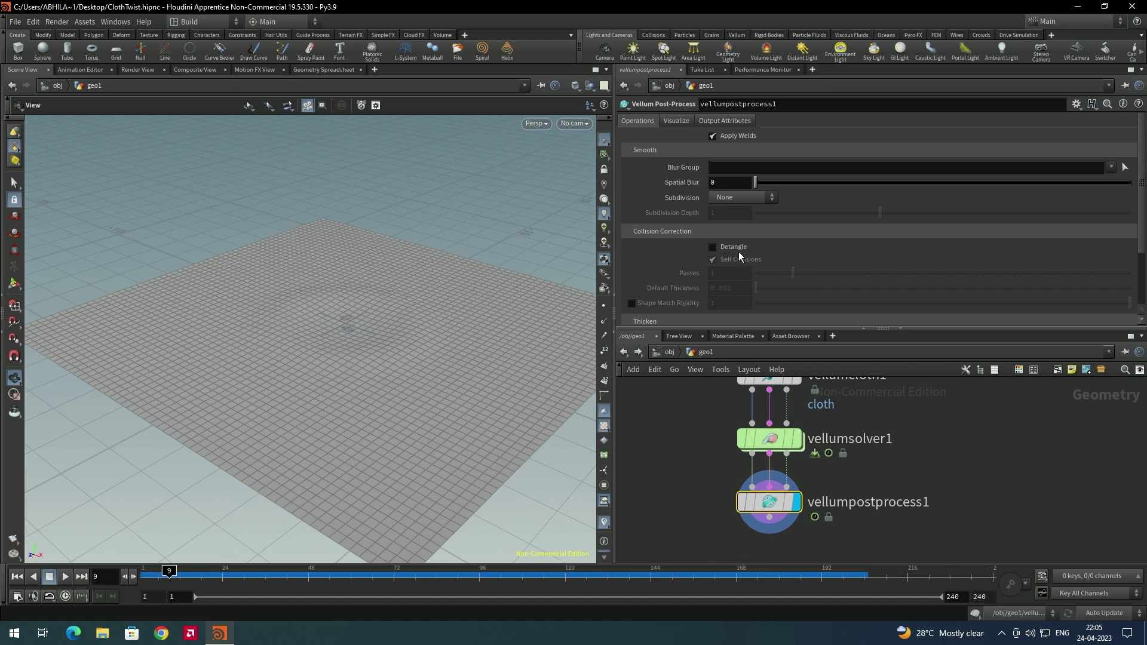
{"action": "left_click", "coordinate": [742, 197]}
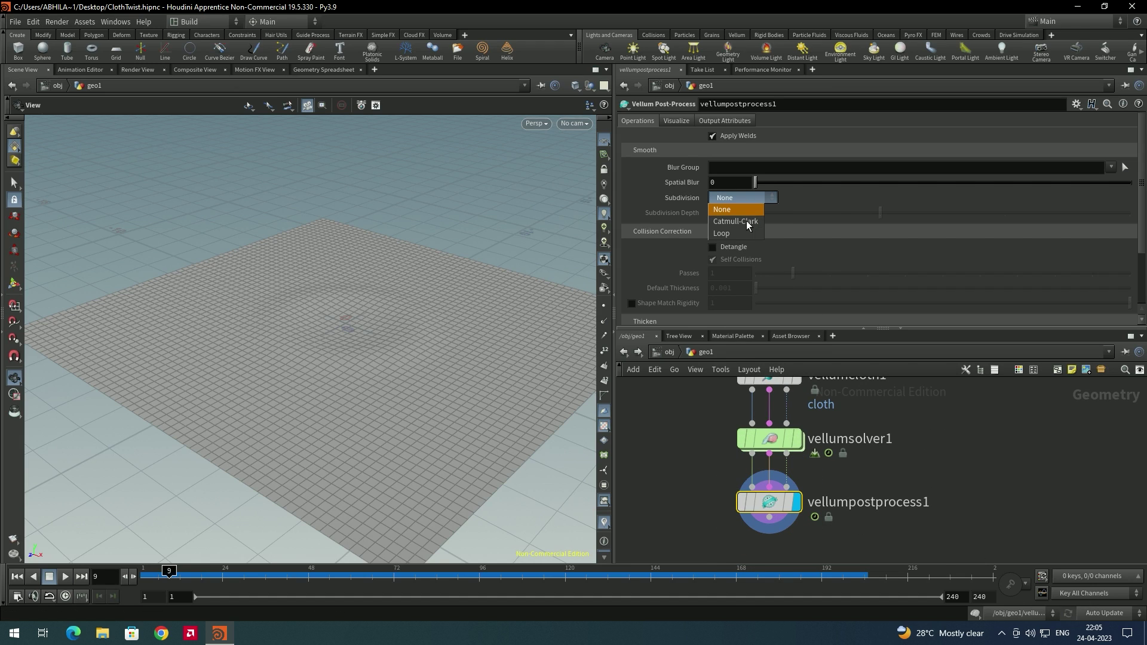
{"action": "left_click", "coordinate": [736, 222]}
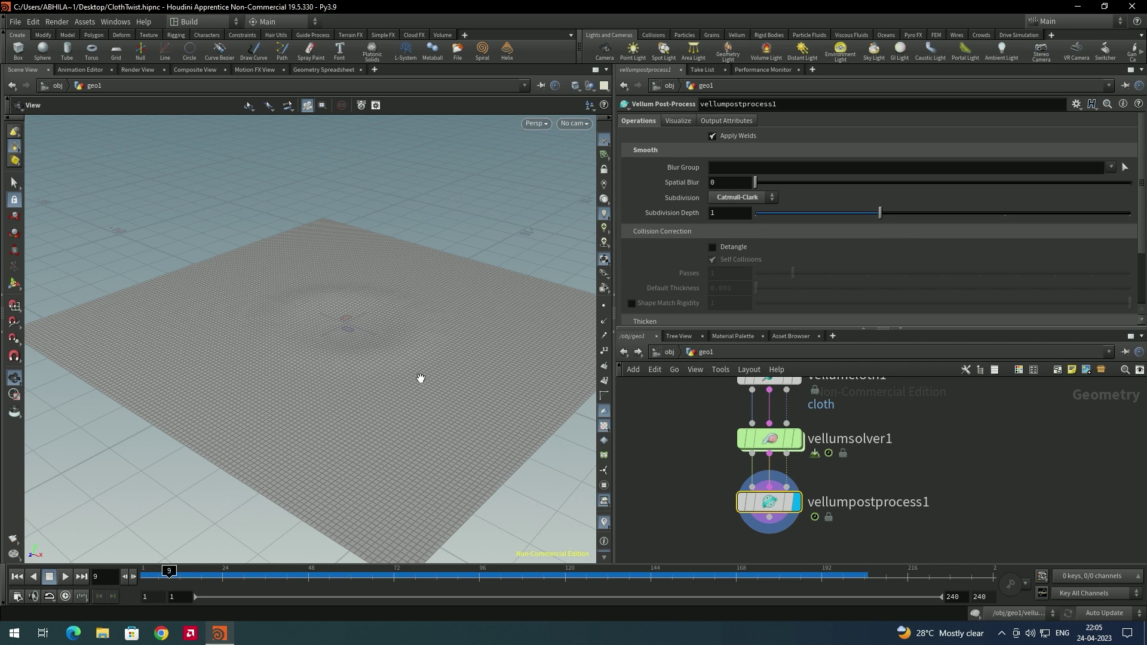
{"action": "middle_click_drag", "start_coordinate": [854, 502], "coordinate": [853, 459]}
{"action": "left_click", "coordinate": [65, 576]}
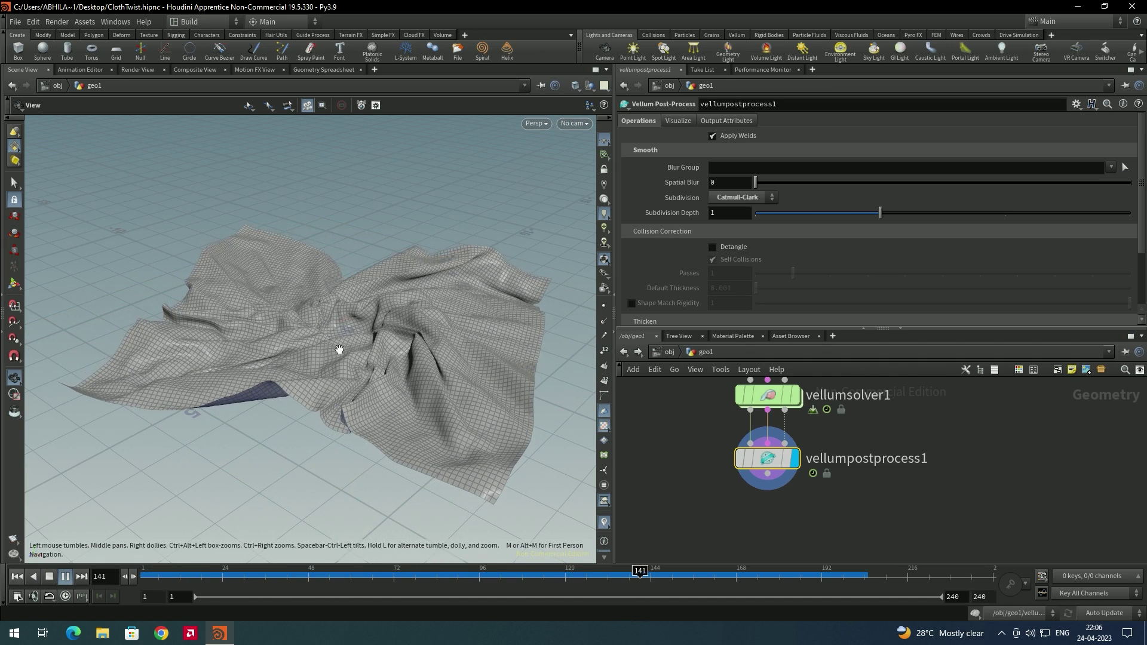
{"action": "key", "text": "ctrl+Up"}
Step: Switch the viewport to the Top view
{"action": "left_click", "coordinate": [537, 123]}
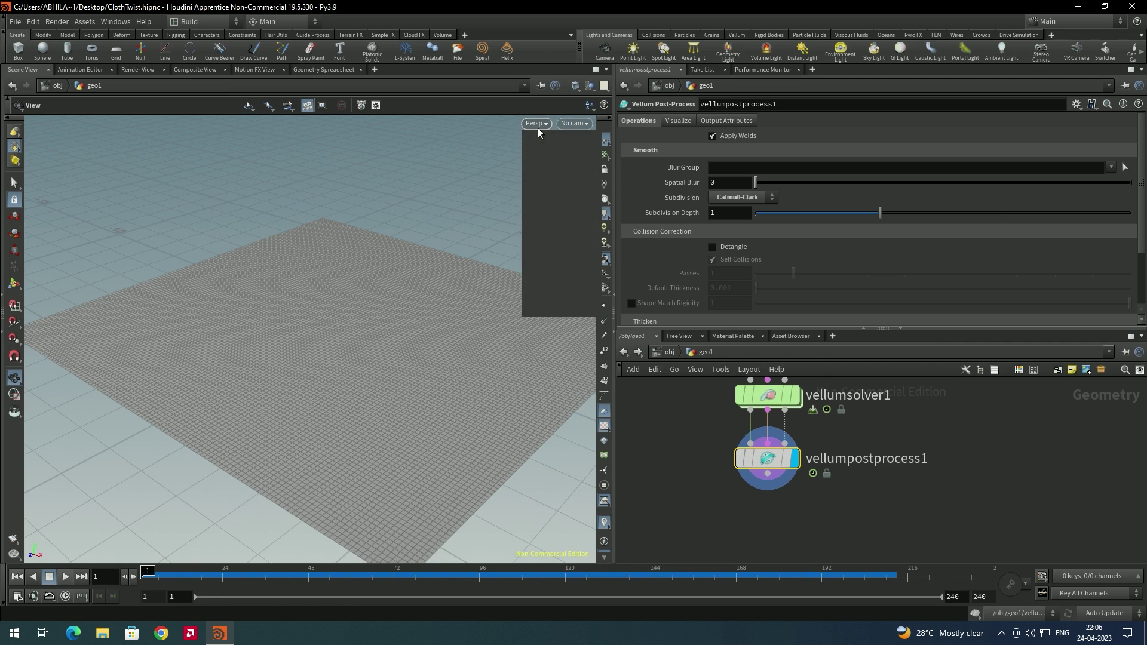
{"action": "mouse_move", "coordinate": [554, 152]}
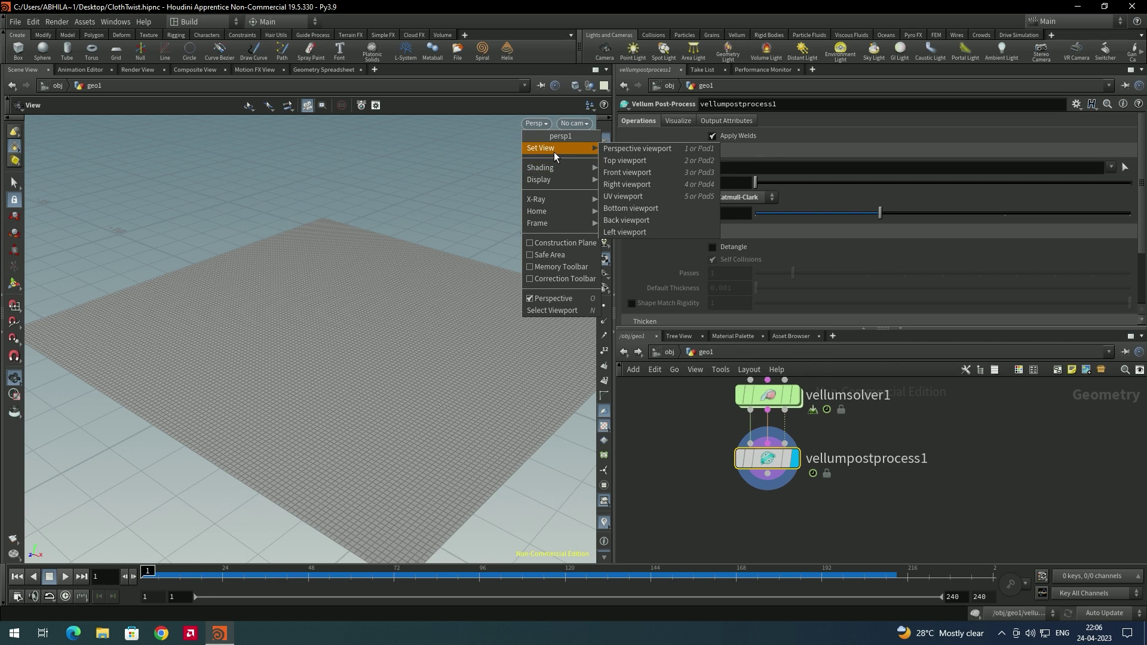
{"action": "left_click", "coordinate": [628, 178]}
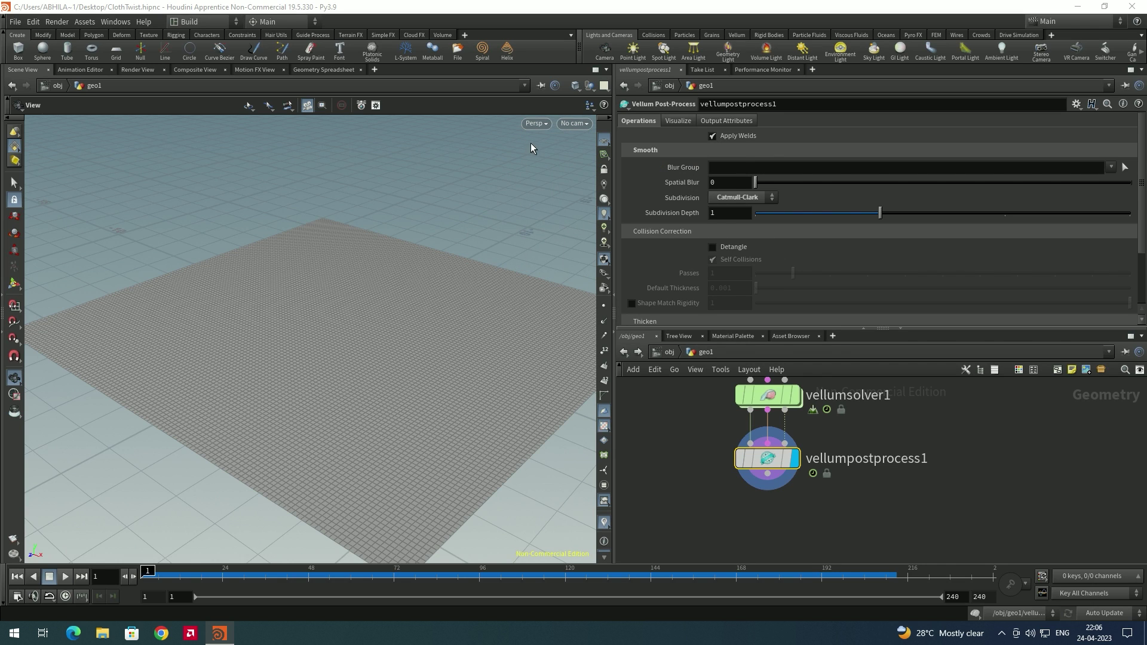
{"action": "key", "text": "space+2"}
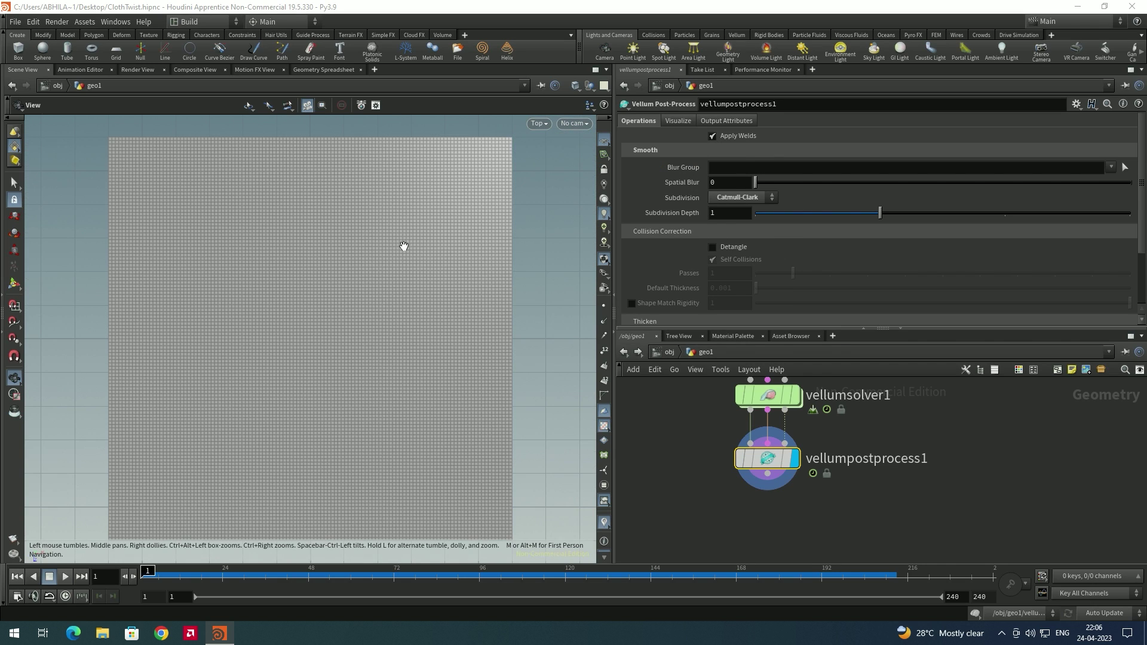
Step: Play and reset the simulation, then return to the obj level
{"action": "left_click", "coordinate": [65, 576]}
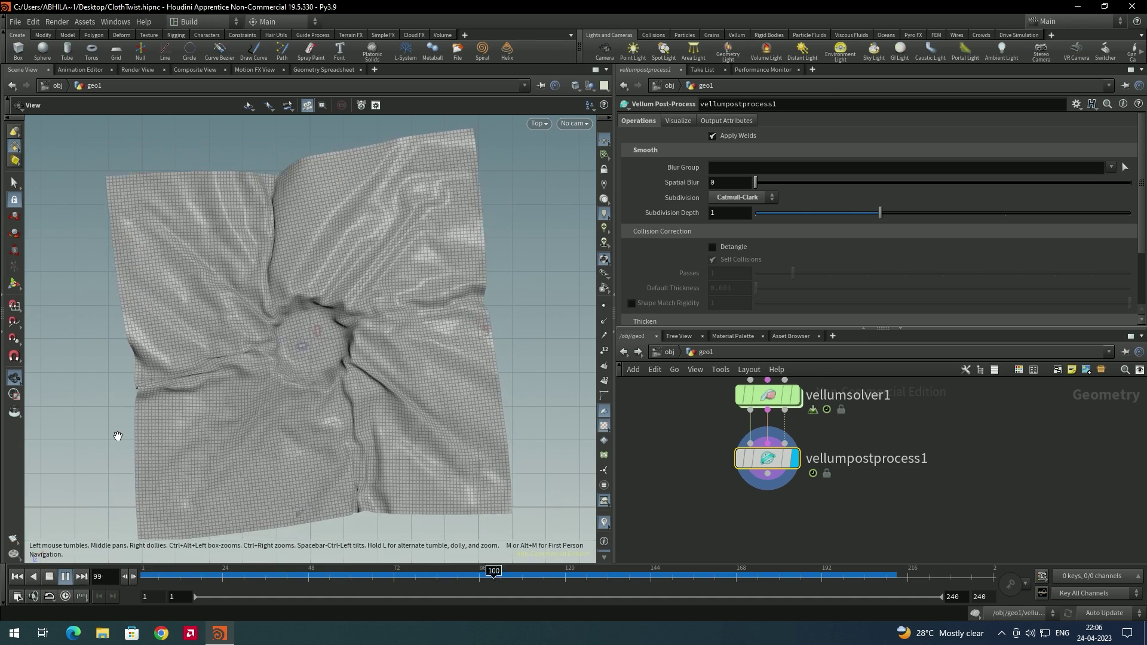
{"action": "key", "text": "ctrl+Left"}
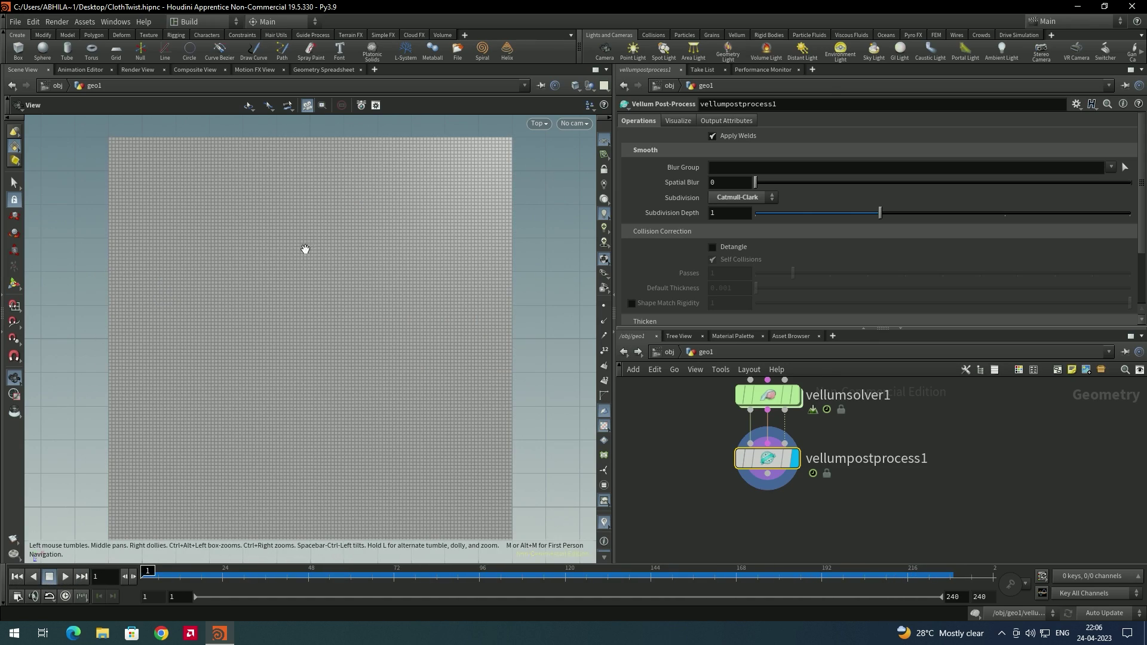
{"action": "left_click", "coordinate": [16, 133]}
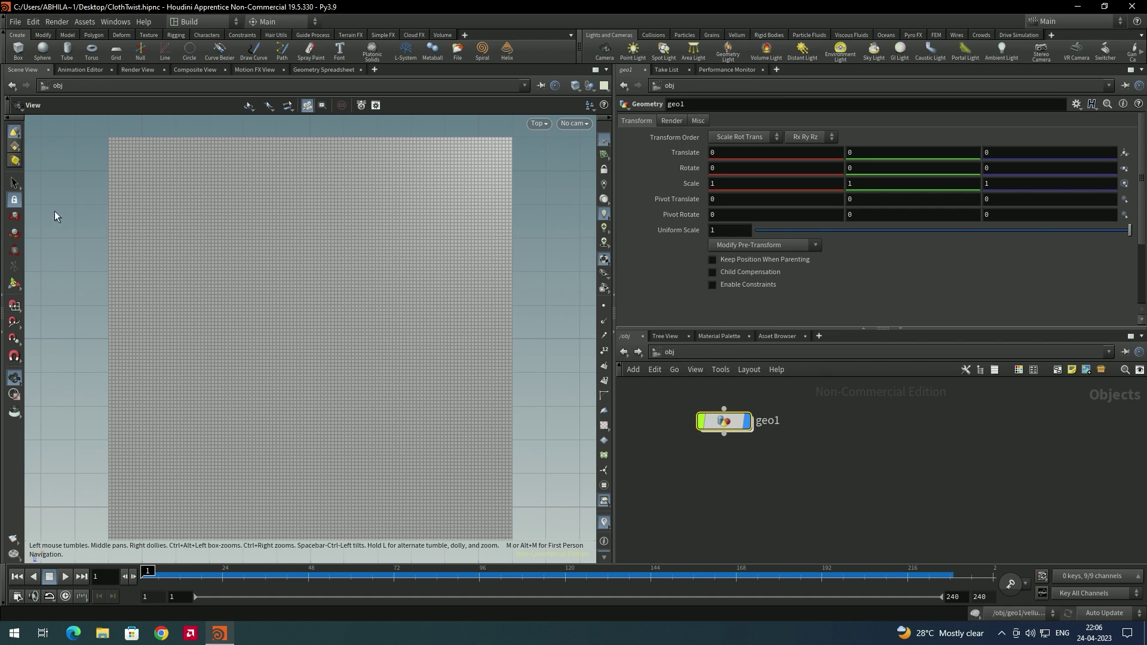